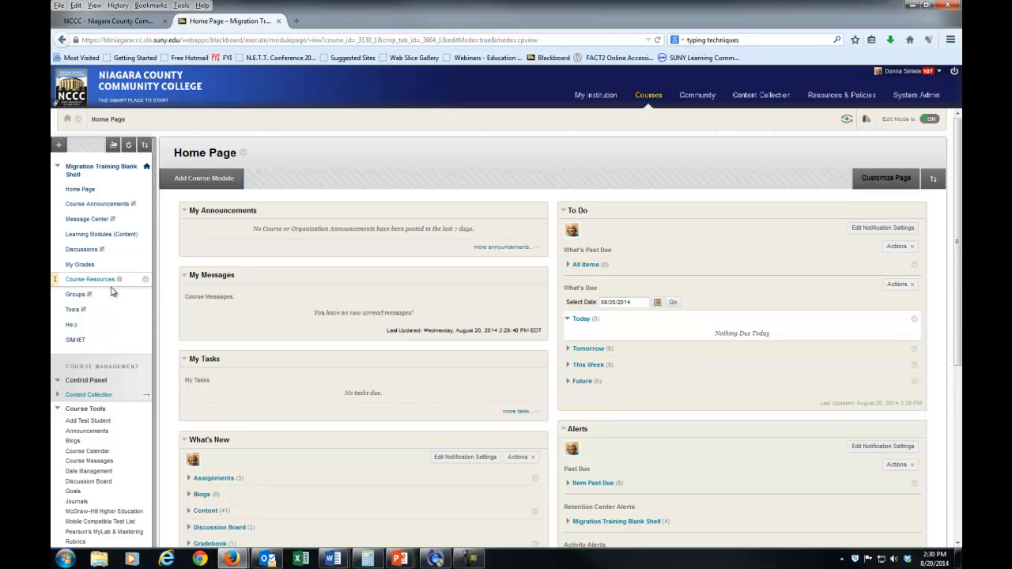
# - Open the course's Full Grade Center and start grading the attempts in the Final Paper column
pyautogui.scroll(-1, 118, 318)
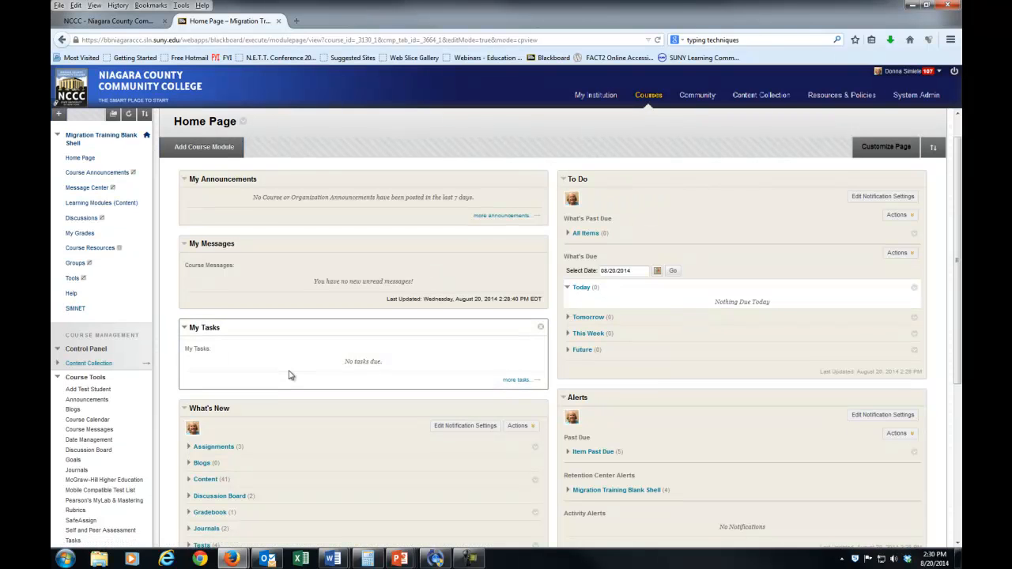
pyautogui.scroll(-3, 289, 376)
pyautogui.scroll(-1, 290, 388)
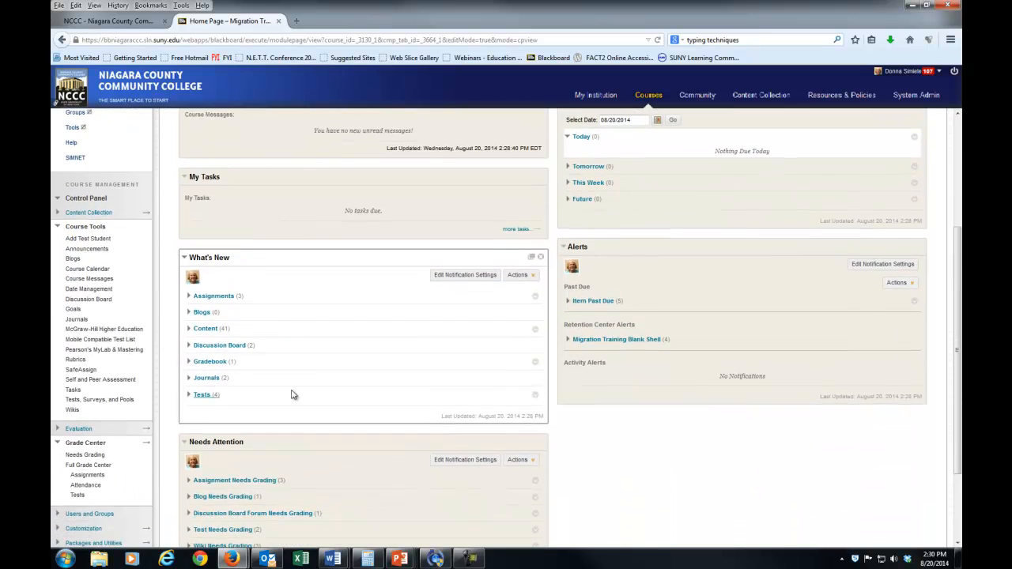
pyautogui.click(84, 442)
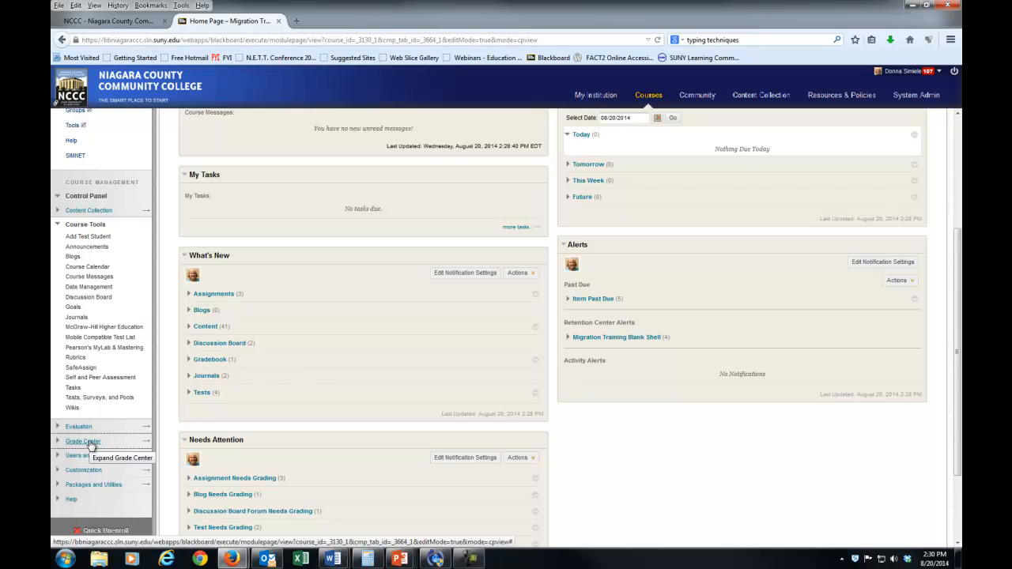
pyautogui.click(89, 444)
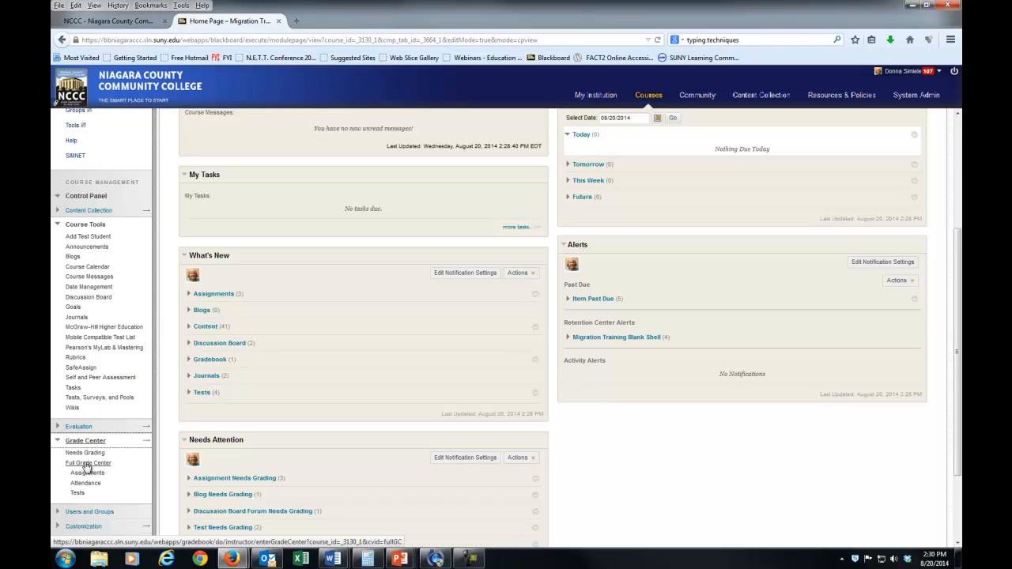
pyautogui.click(87, 466)
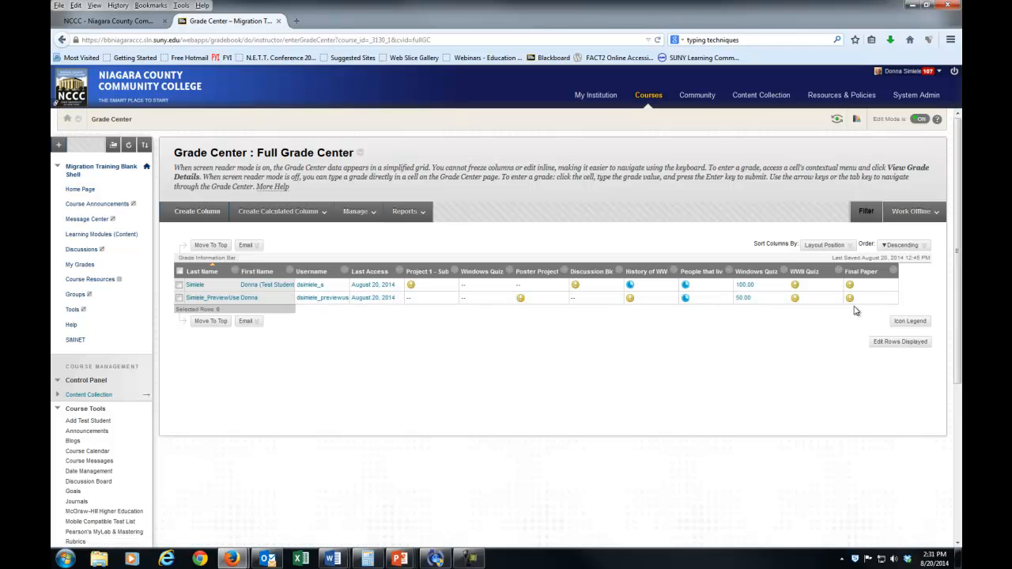
pyautogui.click(894, 272)
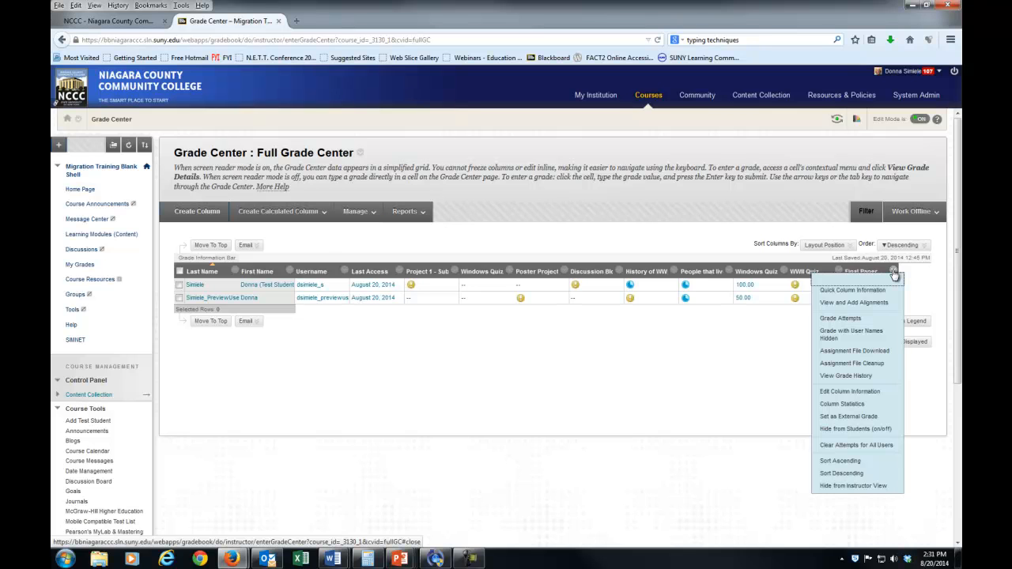
pyautogui.click(843, 319)
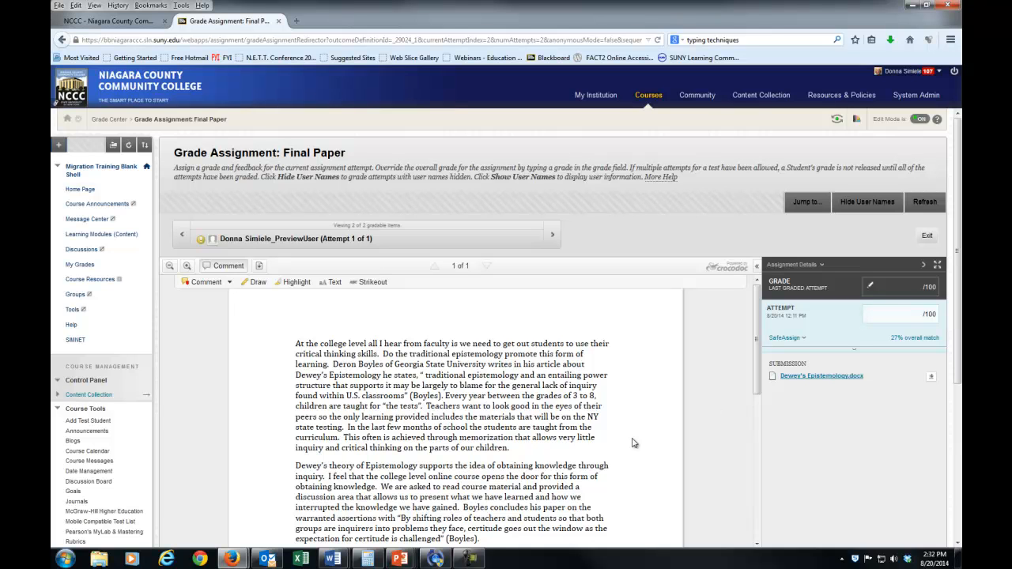
# - Highlight the phrase "Georgia State University writes" in yellow in the first paragraph of the submitted paper
pyautogui.click(294, 282)
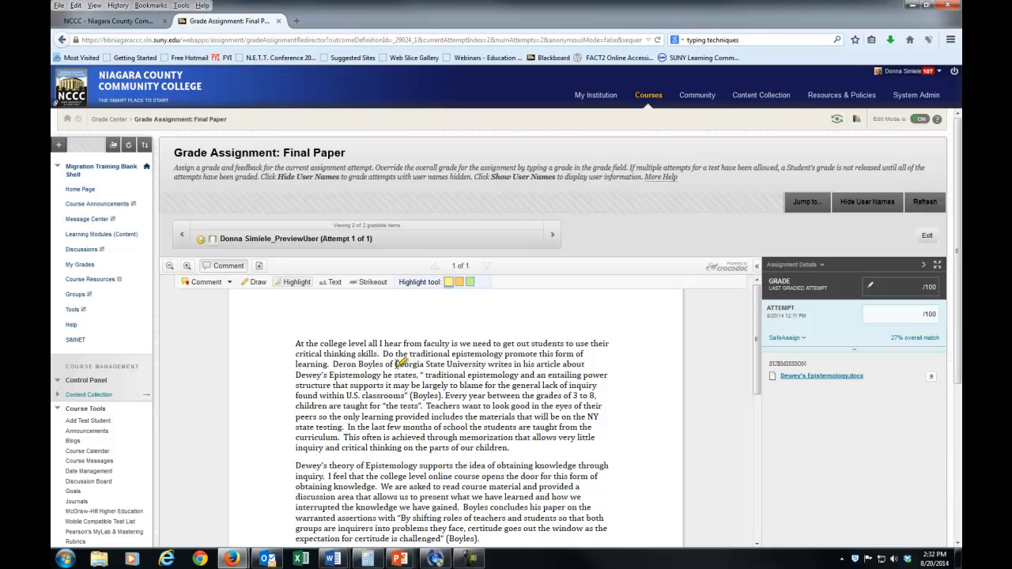
pyautogui.moveTo(394, 365); pyautogui.dragTo(522, 362)
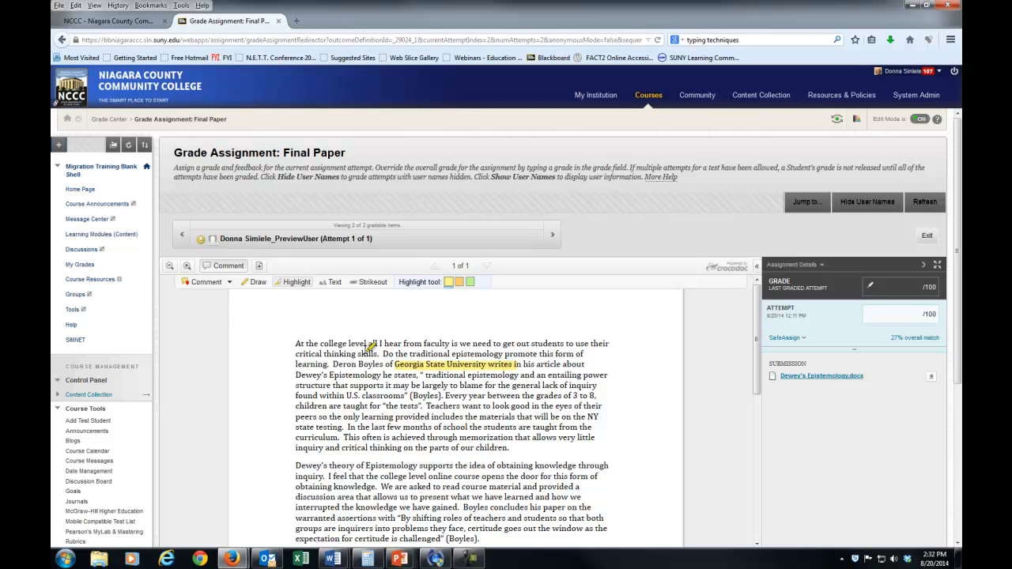
pyautogui.click(210, 285)
pyautogui.click(229, 282)
pyautogui.click(212, 295)
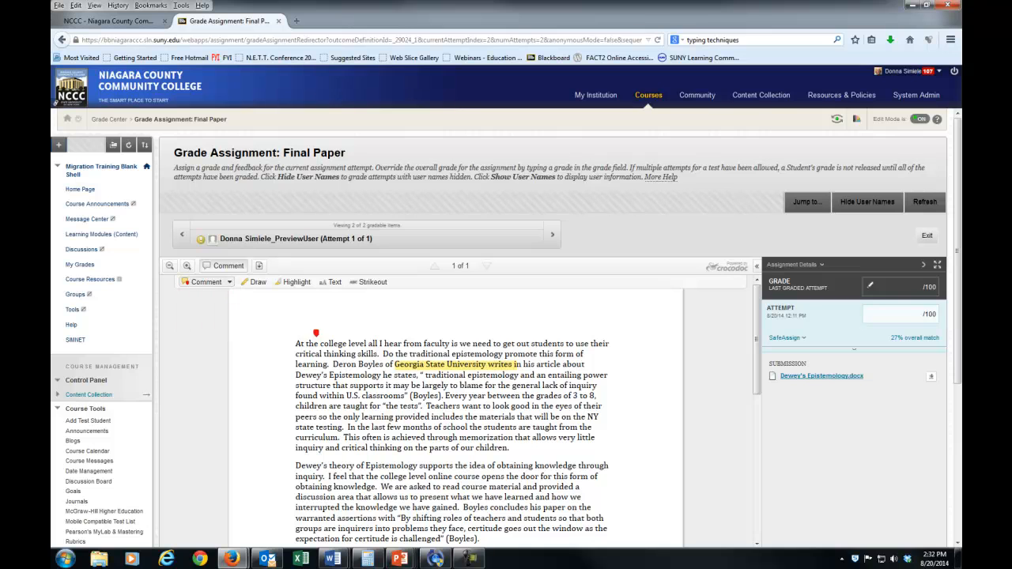
pyautogui.click(517, 364)
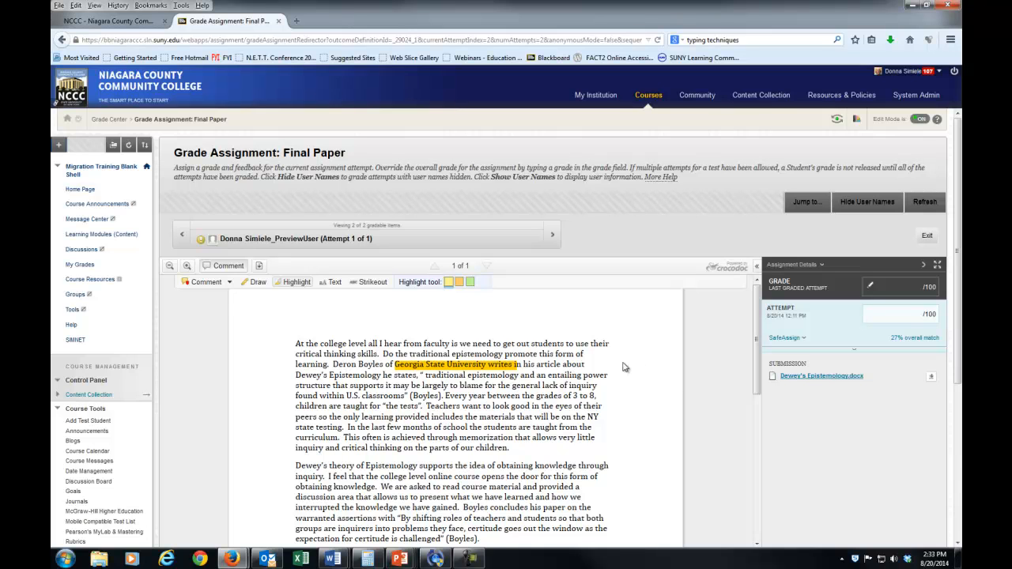
# - Attach the text comment "Needs to be sited" to the end of the highlighted line, covering "in his article about"
pyautogui.click(229, 283)
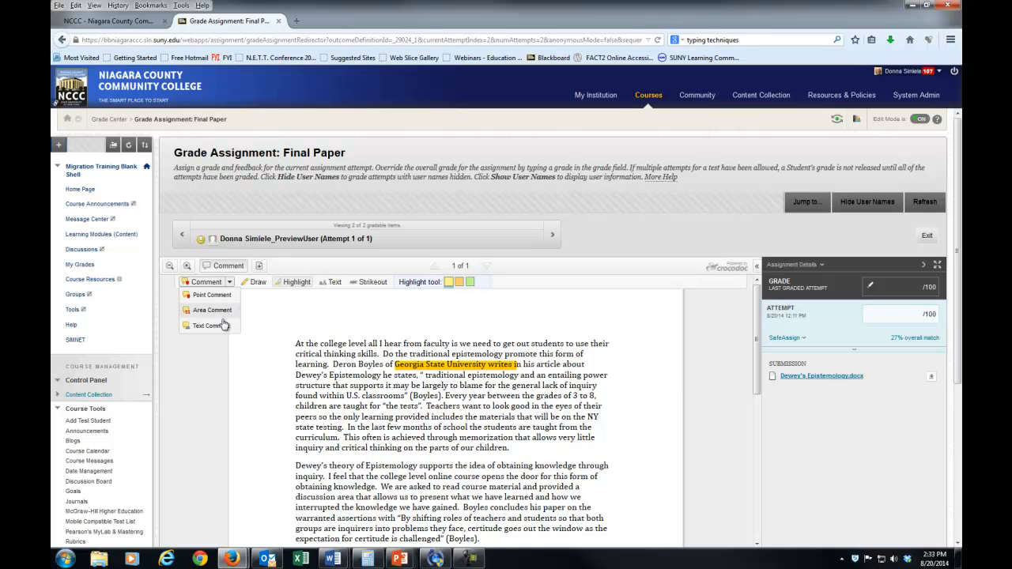
pyautogui.click(222, 325)
pyautogui.click(513, 364)
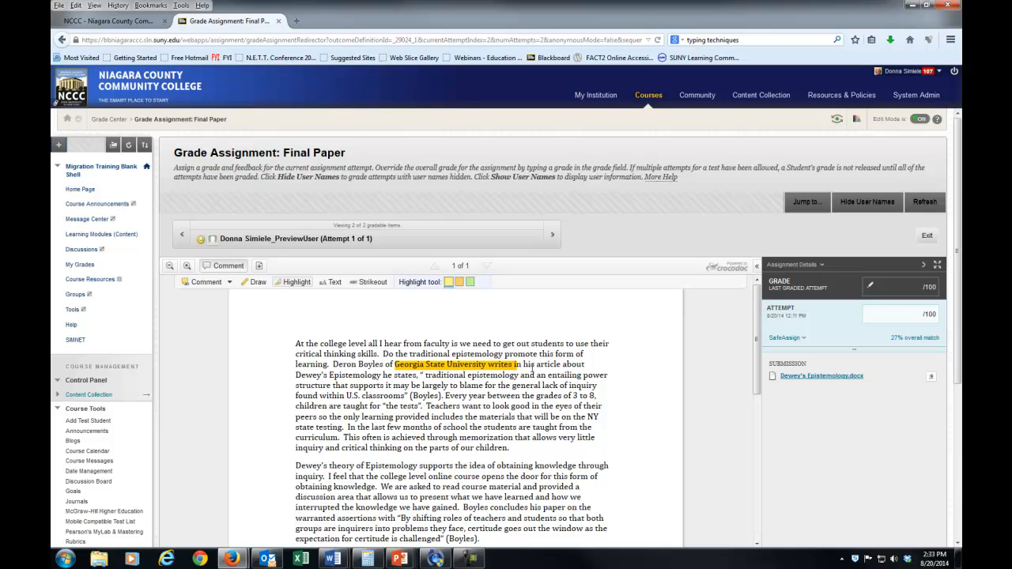
pyautogui.moveTo(513, 364); pyautogui.dragTo(597, 371)
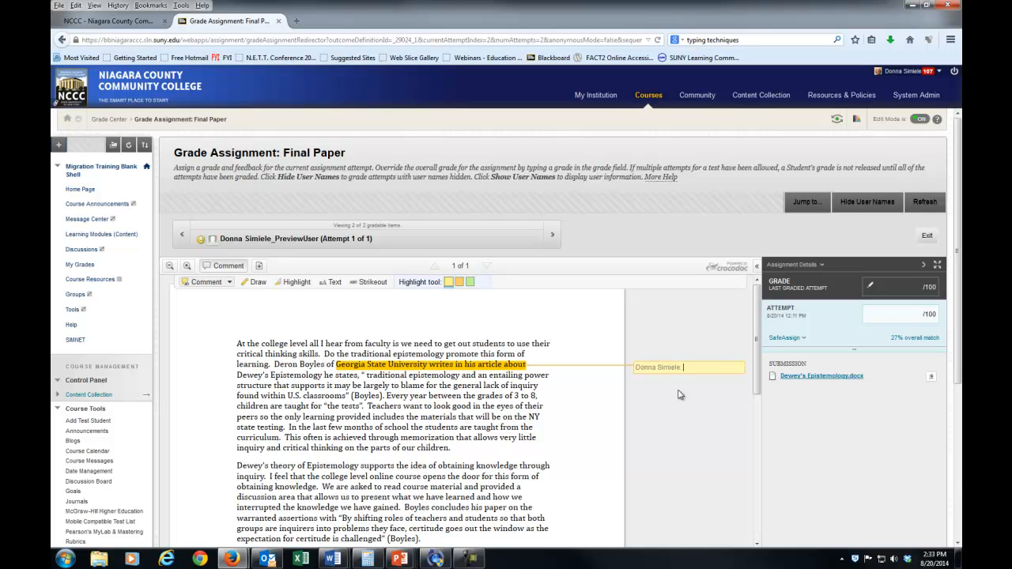
pyautogui.write('Needs to')
pyautogui.write('be sited')
# - Strike out "Every year between the grades of 3 to 8," and draw freehand black marks over the lower part of the first paragraph
pyautogui.click(368, 298)
pyautogui.moveTo(388, 395); pyautogui.dragTo(538, 402)
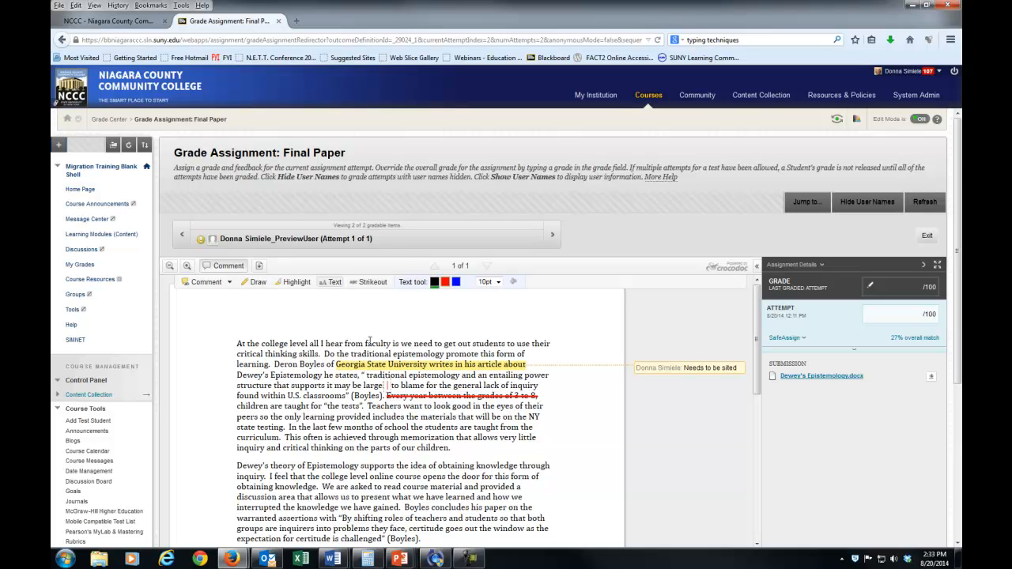
pyautogui.click(256, 282)
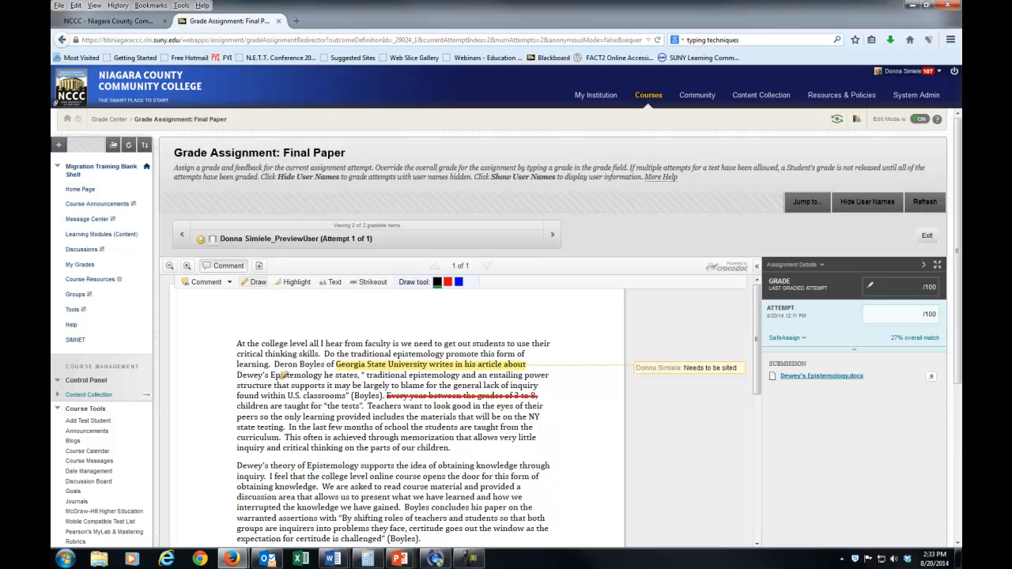
pyautogui.moveTo(254, 375)
pyautogui.mouseDown()
pyautogui.moveTo(325, 444)
pyautogui.moveTo(289, 396)
pyautogui.moveTo(285, 431)
pyautogui.moveTo(344, 395)
pyautogui.mouseUp()
pyautogui.moveTo(281, 389)
pyautogui.mouseDown()
pyautogui.moveTo(340, 431)
pyautogui.moveTo(305, 433)
pyautogui.mouseUp()
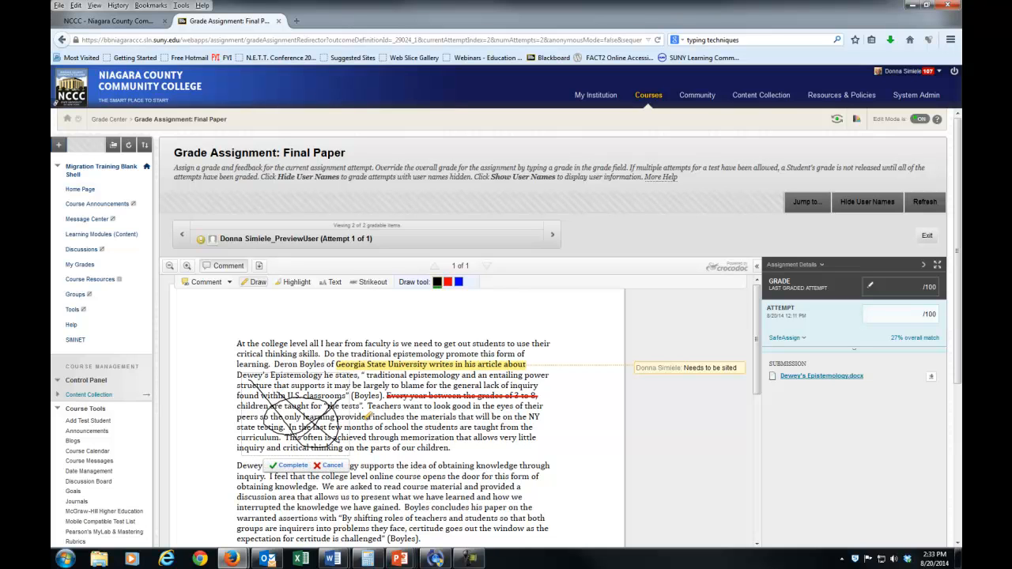
# - Give the attempt a grade of 89 and add the formatted learner feedback "Needs a little on siting."
pyautogui.click(913, 314)
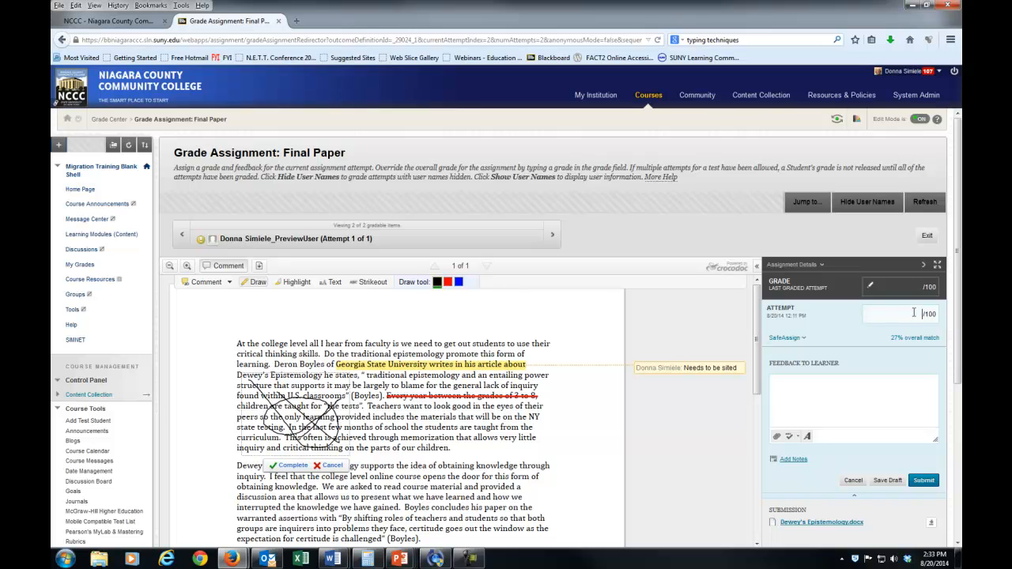
pyautogui.write('89')
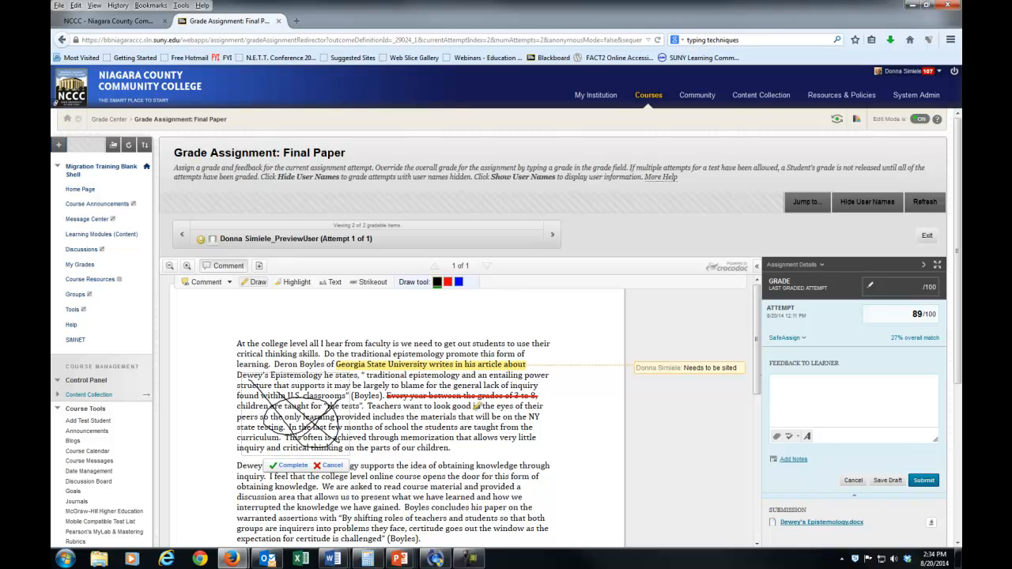
pyautogui.click(808, 437)
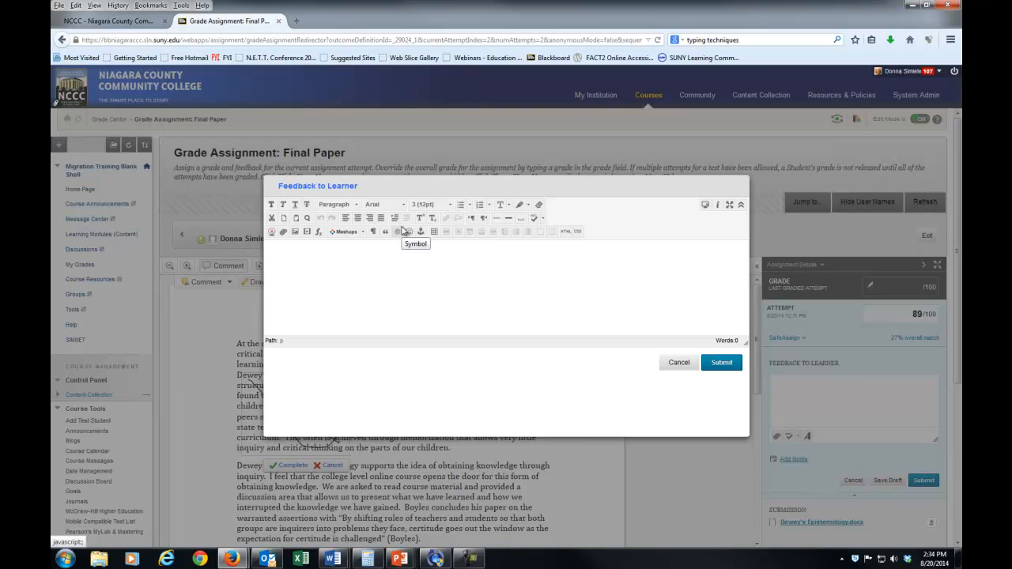
pyautogui.click(365, 257)
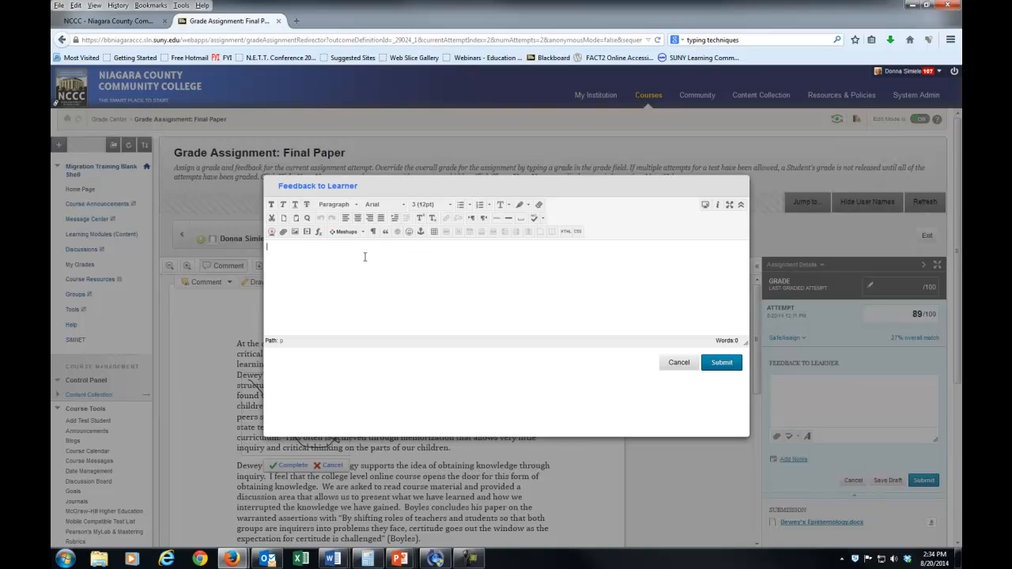
pyautogui.write('Needs a little on S')
pyautogui.press('BackSpace')
pyautogui.write('siting')
pyautogui.click(534, 218)
pyautogui.click(522, 264)
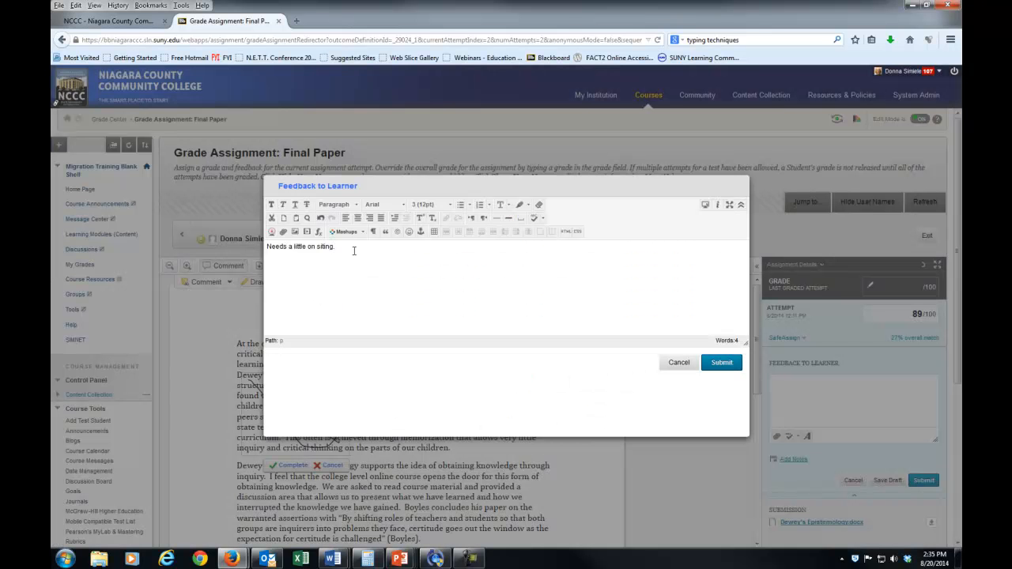
pyautogui.click(721, 363)
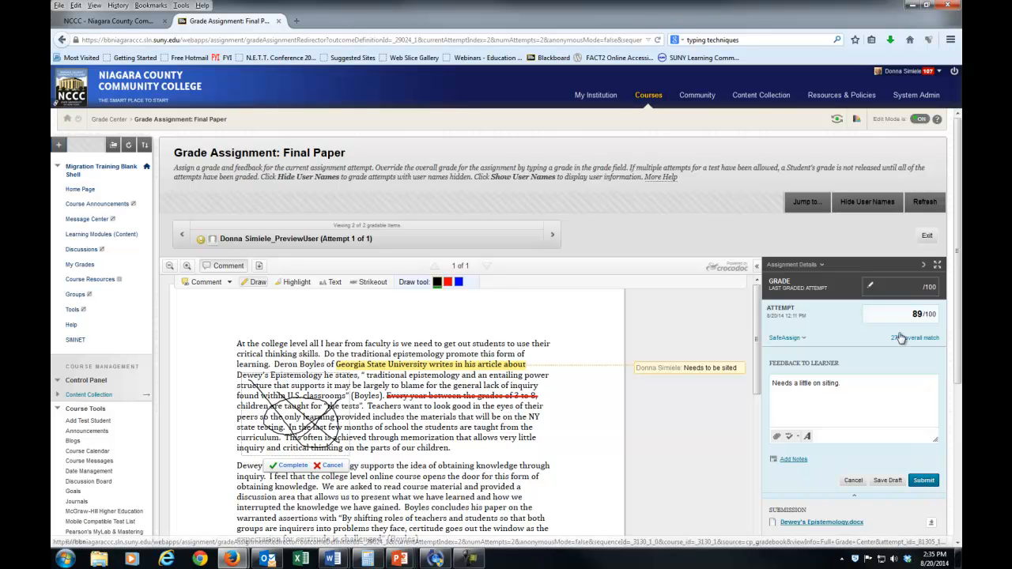
# - Set the overall Final Paper grade to 89 and submit the grading
pyautogui.click(871, 285)
pyautogui.write('89')
pyautogui.click(924, 487)
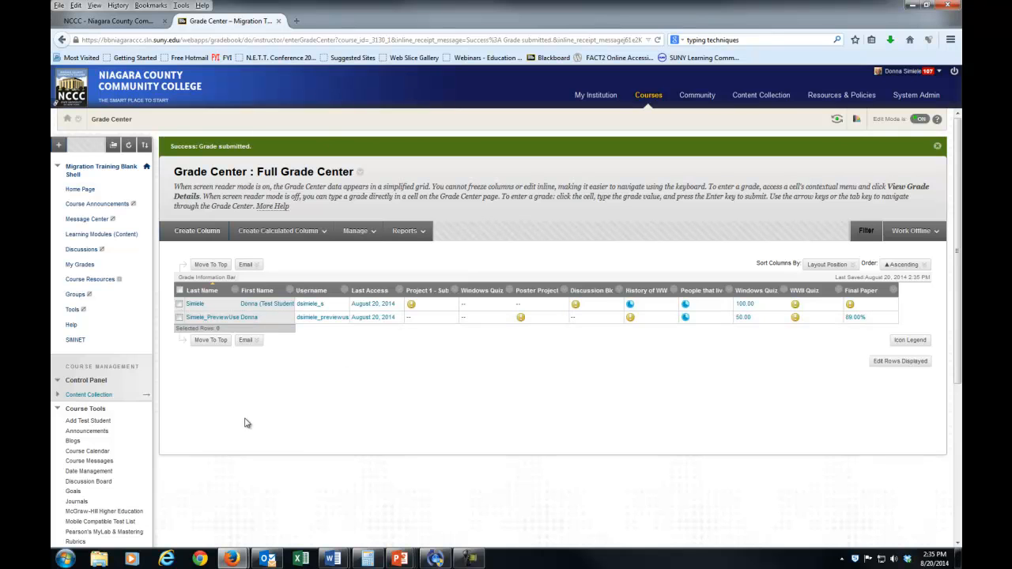
# - Open the Needs Grading list and start grading all users for the first WWII Quiz item
pyautogui.scroll(-4, 283, 428)
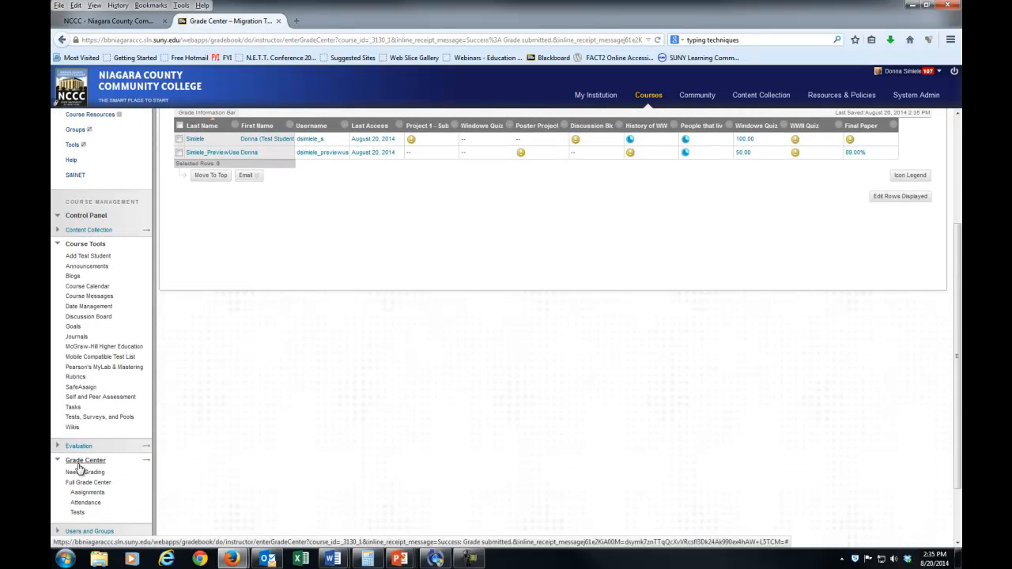
pyautogui.click(82, 473)
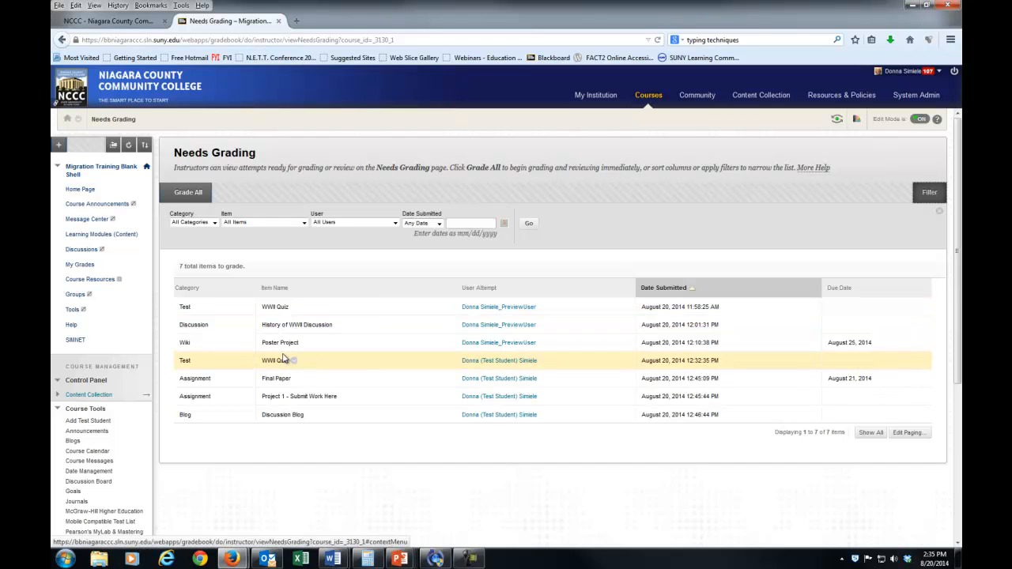
pyautogui.click(293, 308)
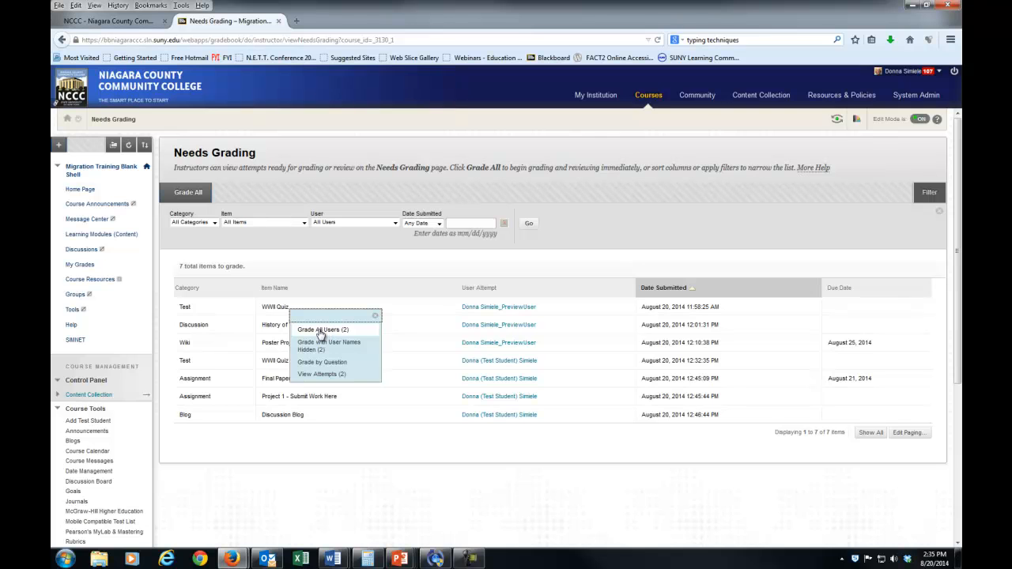
pyautogui.click(325, 331)
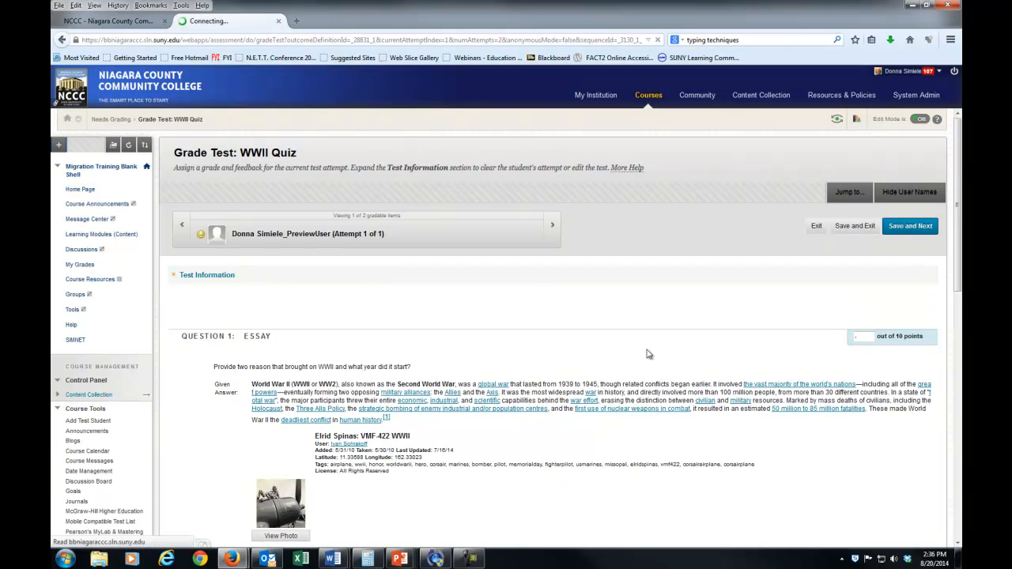
# - Enter 85 as the score for the essay answer in Question 1 of the WWII Quiz
pyautogui.scroll(-2, 733, 371)
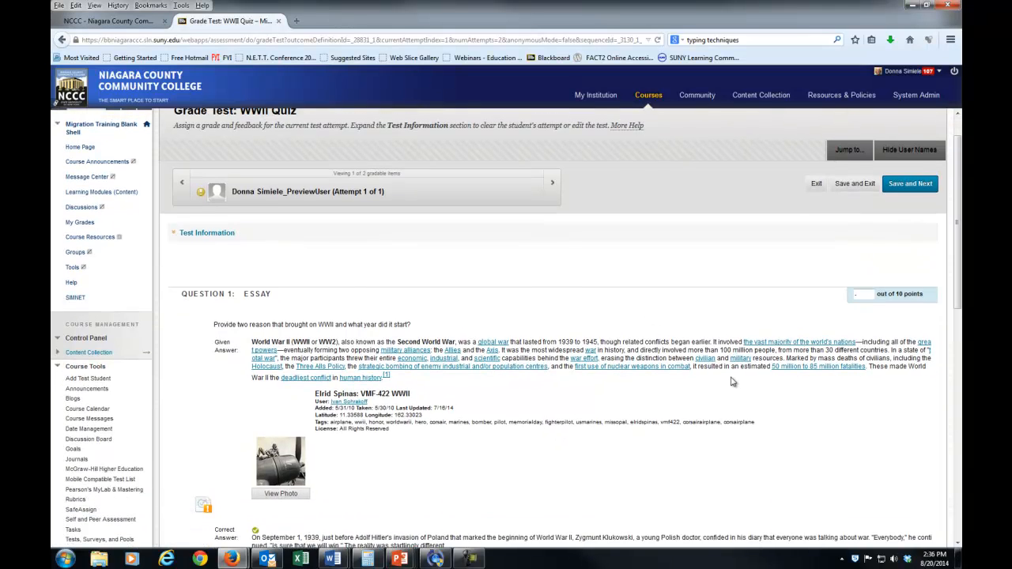
pyautogui.scroll(-1, 736, 385)
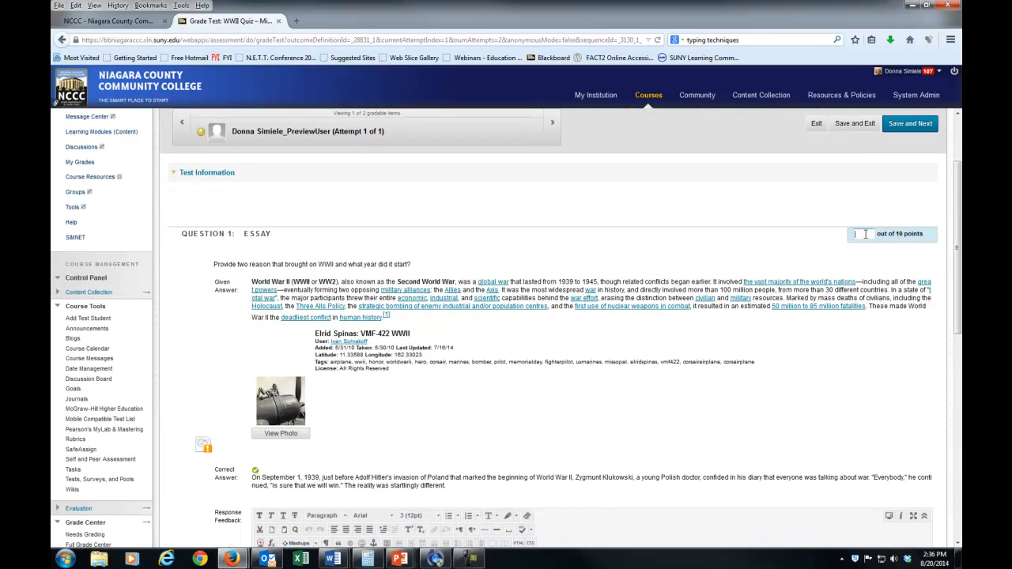
pyautogui.click(865, 234)
pyautogui.scroll(-3, 838, 403)
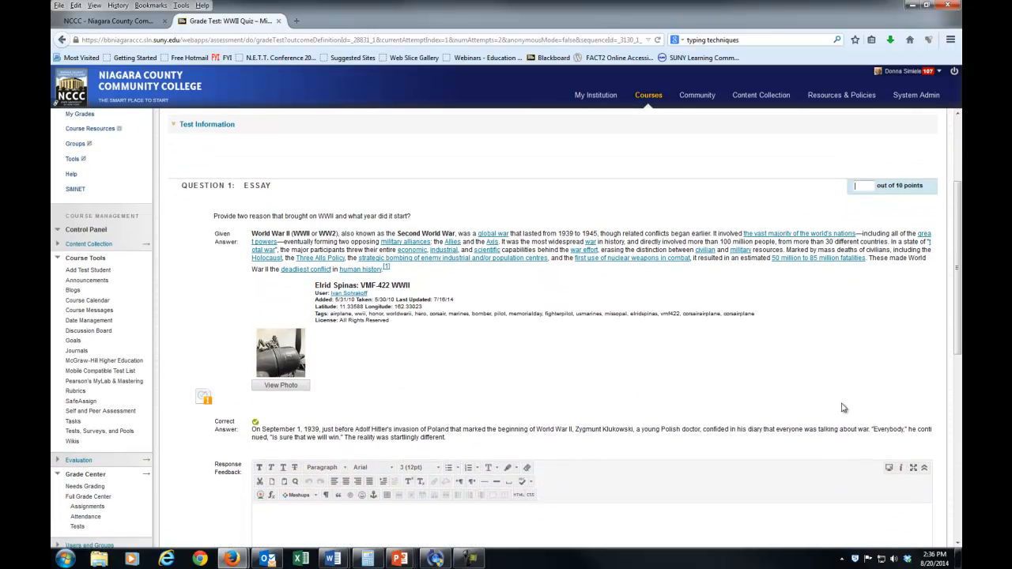
pyautogui.scroll(3, 852, 411)
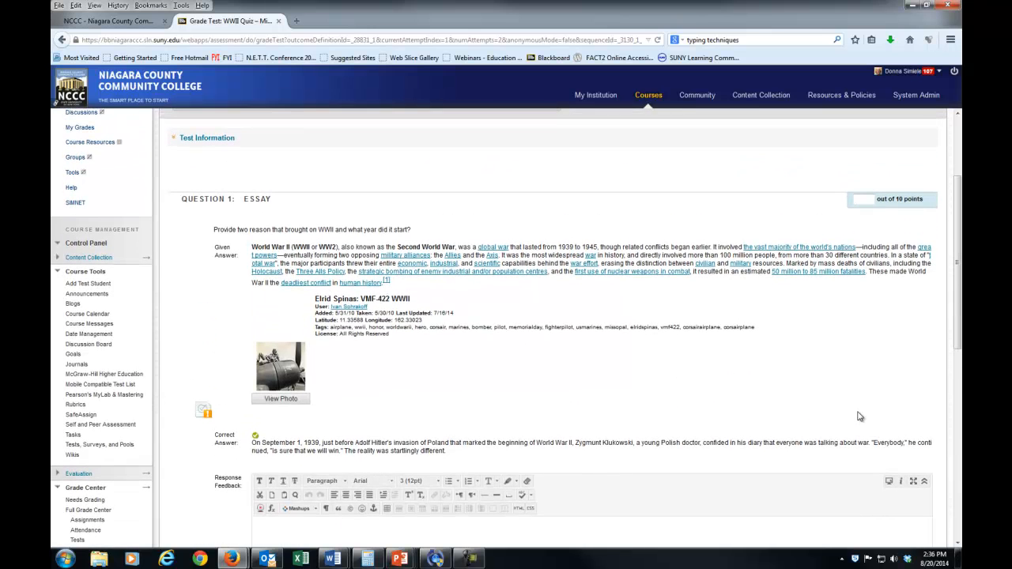
pyautogui.write('85')
# - Write the response feedback "The assignment required 250 words or more." for the essay question
pyautogui.scroll(-3, 589, 513)
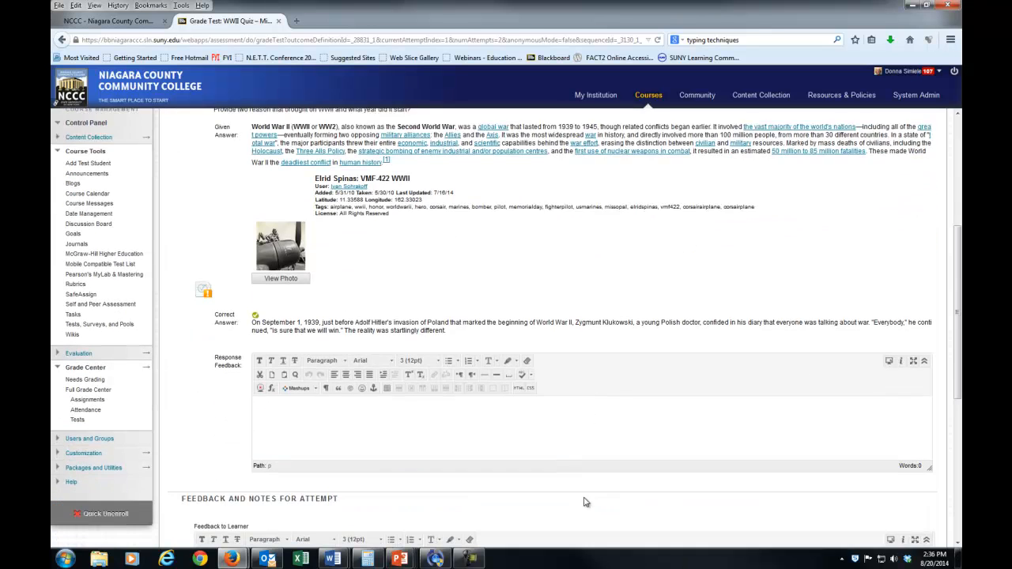
pyautogui.scroll(-1, 590, 513)
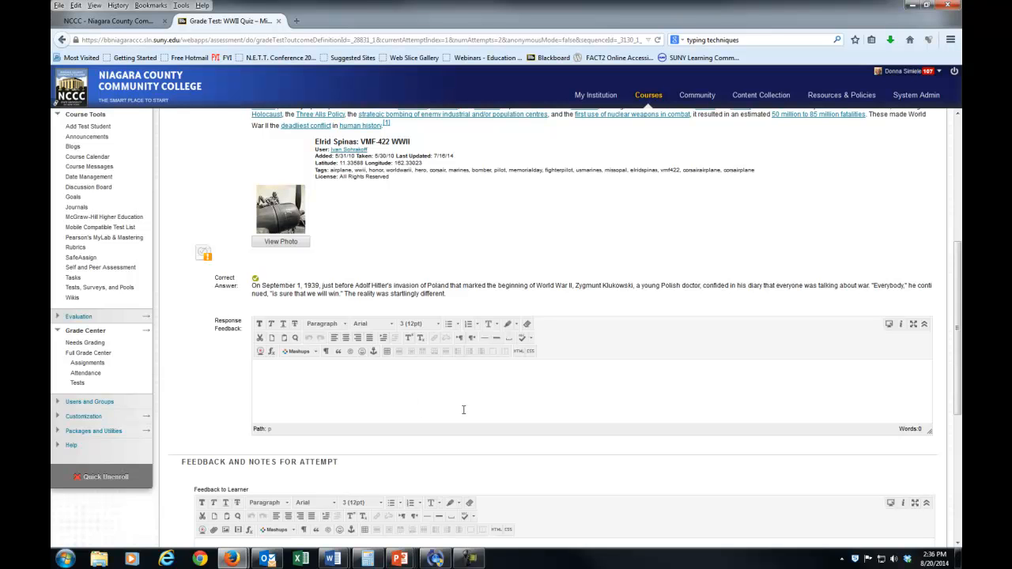
pyautogui.write('The assignment required 250 words or more.')
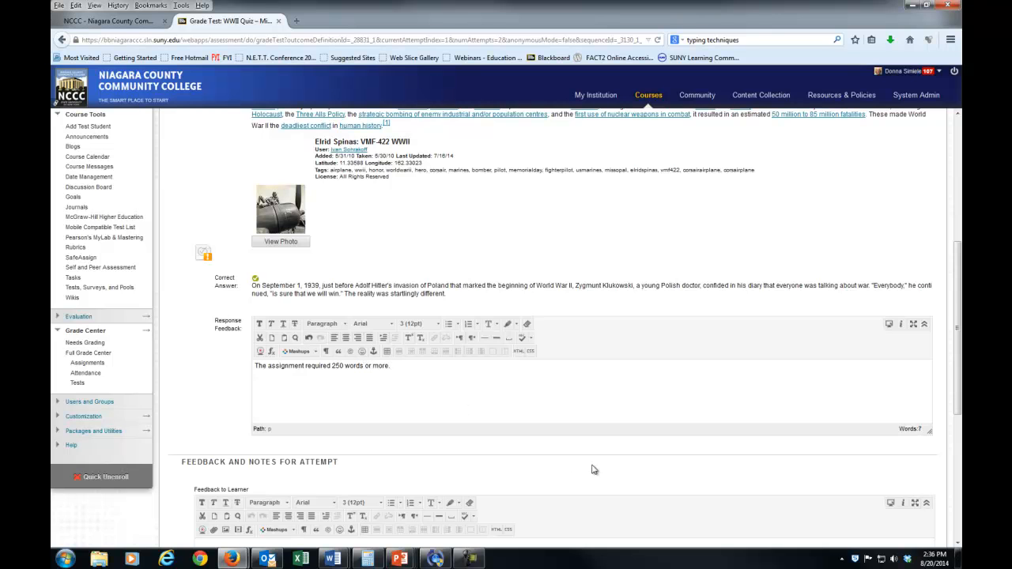
# - Save the graded WWII Quiz attempt and move on to the next student's attempt
pyautogui.scroll(-1, 615, 464)
pyautogui.scroll(-5, 617, 467)
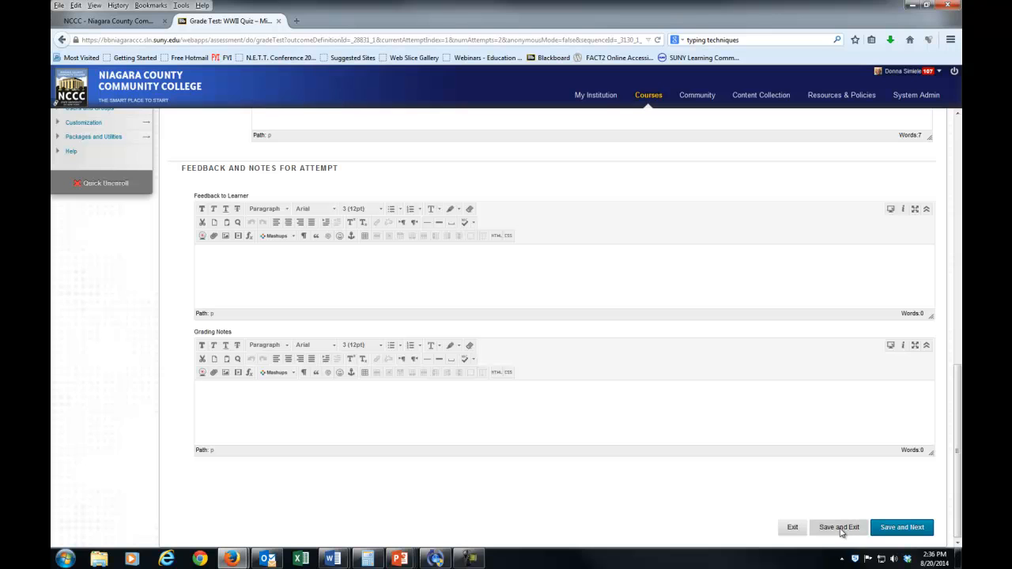
pyautogui.click(900, 534)
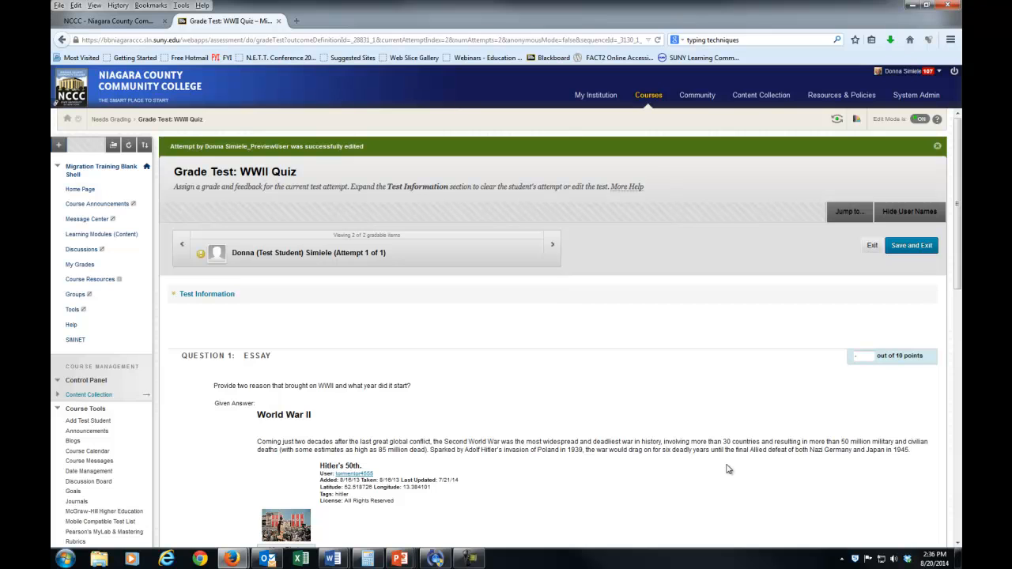
# - Score the essay answer in the test student's WWII Quiz attempt, then save it and exit to the Needs Grading list
pyautogui.click(861, 357)
pyautogui.click(919, 246)
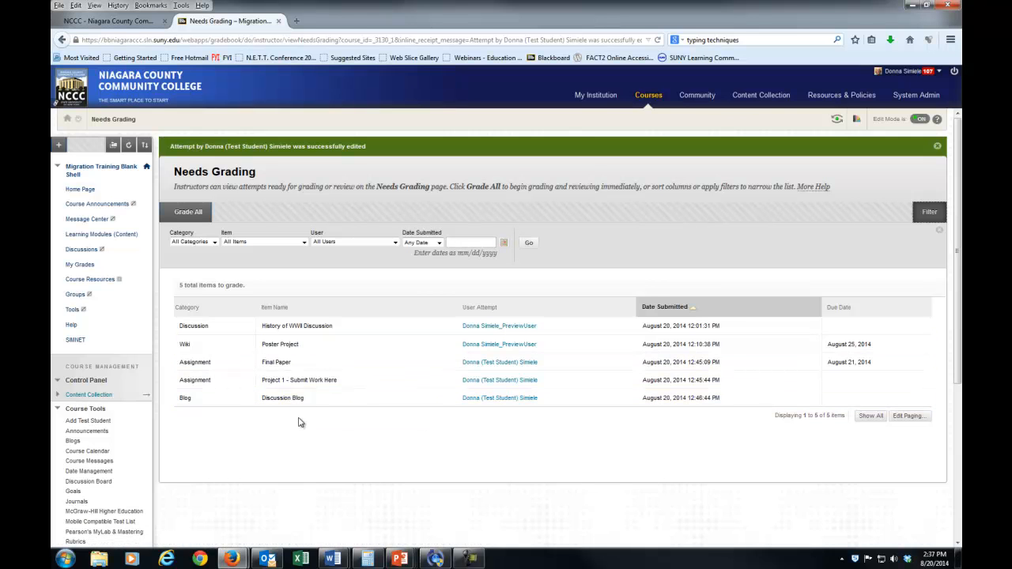
pyautogui.scroll(-3, 369, 451)
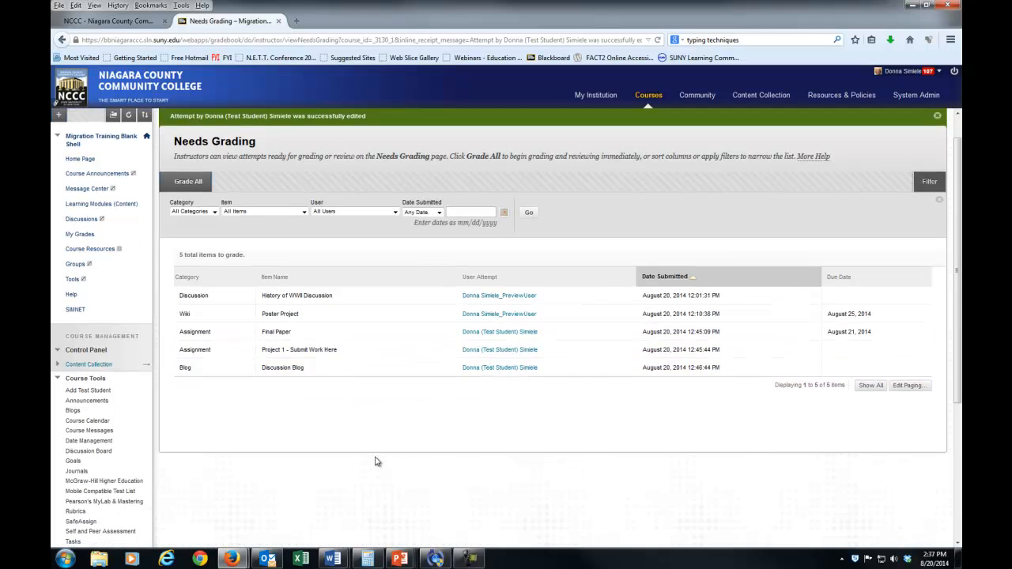
pyautogui.scroll(3, 388, 462)
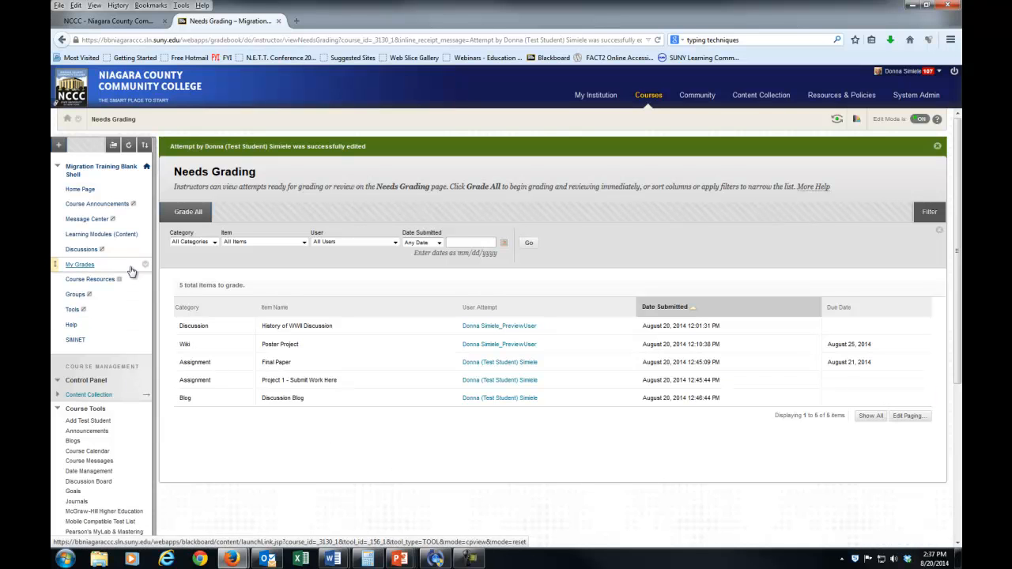
# - Open the History of WWII Discussion forum and start grading the preview user's posts
pyautogui.click(83, 249)
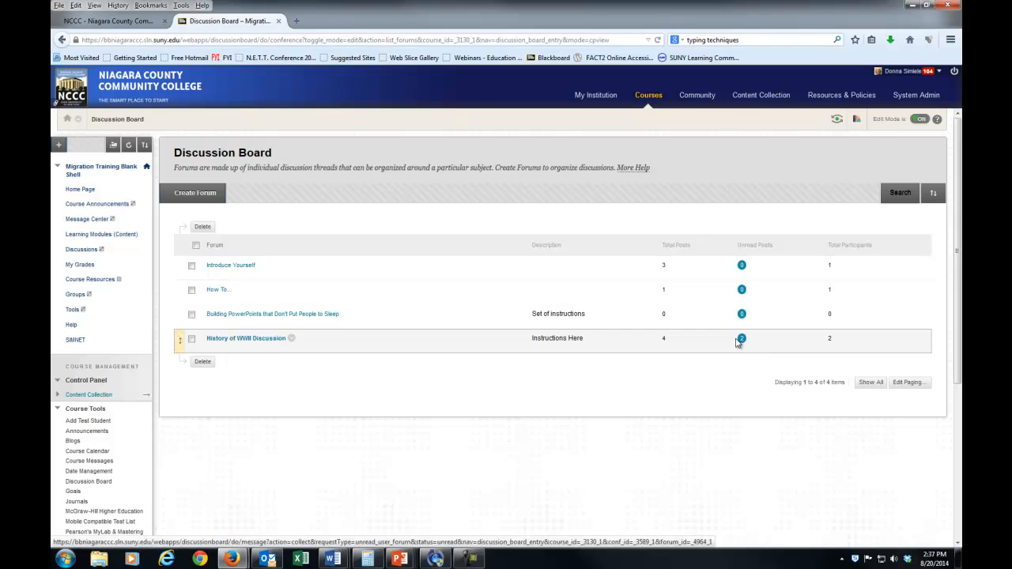
pyautogui.click(291, 339)
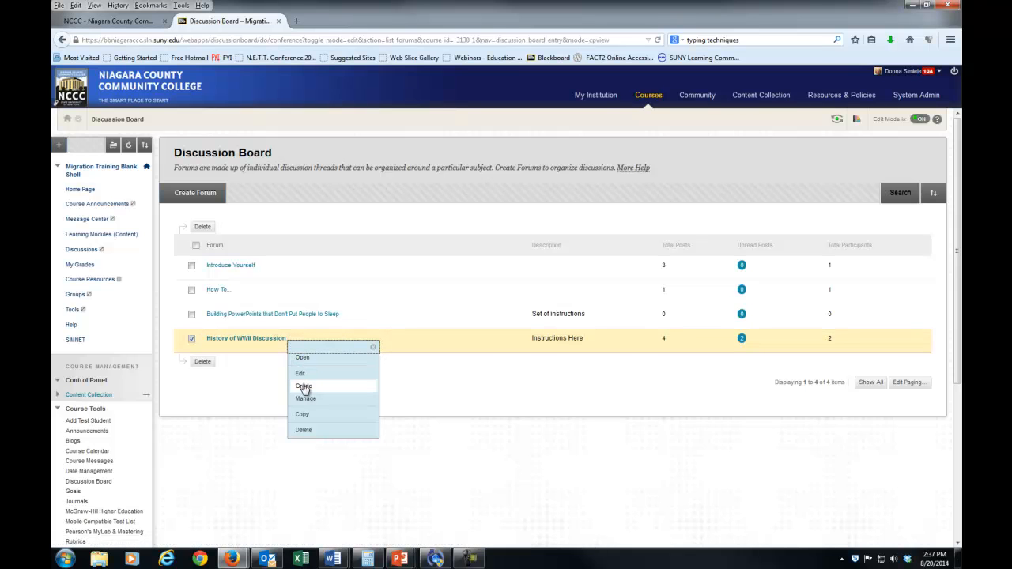
pyautogui.click(303, 358)
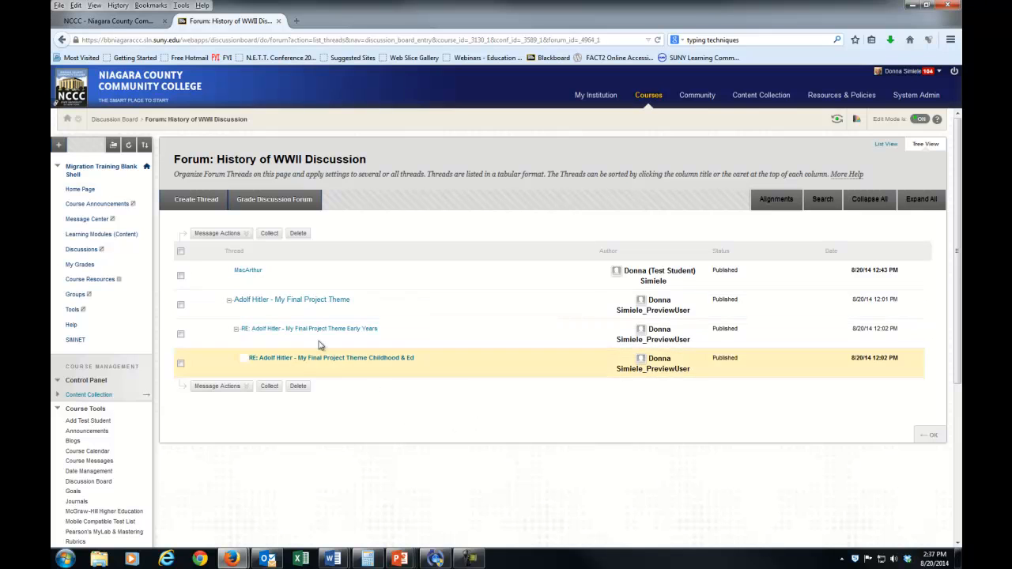
pyautogui.click(260, 201)
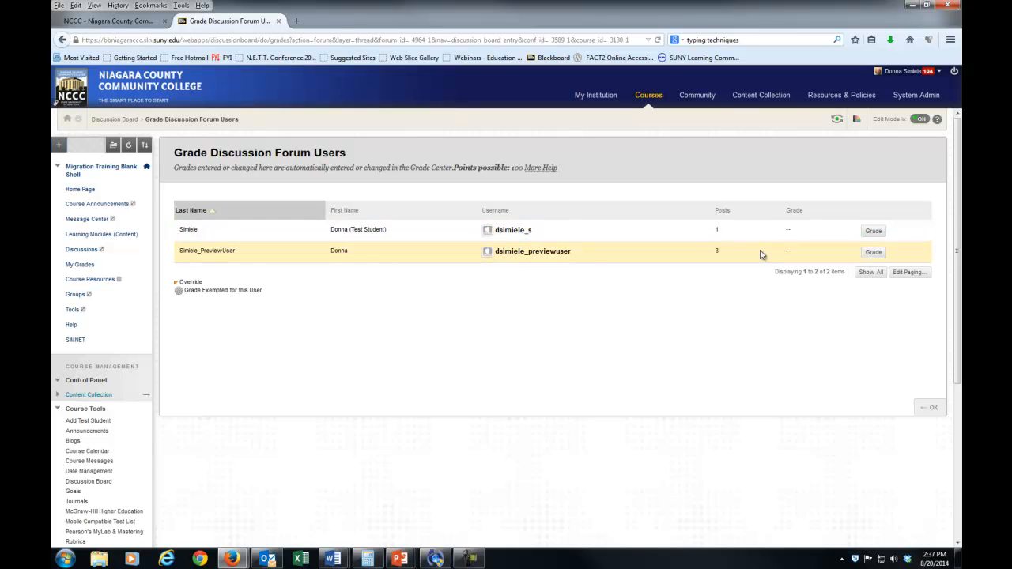
pyautogui.click(874, 252)
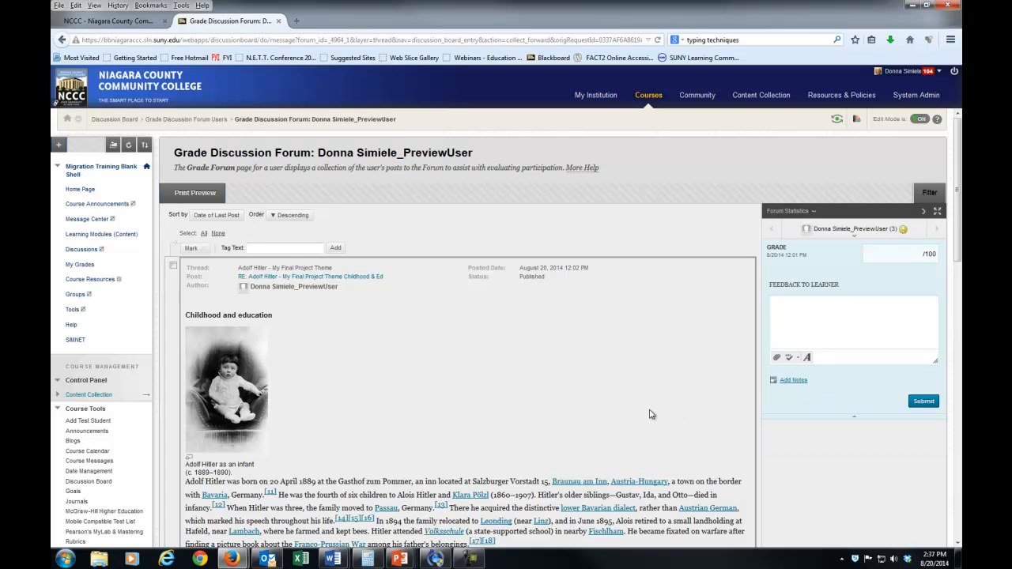
# - Read through all of the preview user's posts collected for the History of WWII Discussion forum
pyautogui.scroll(-3, 650, 414)
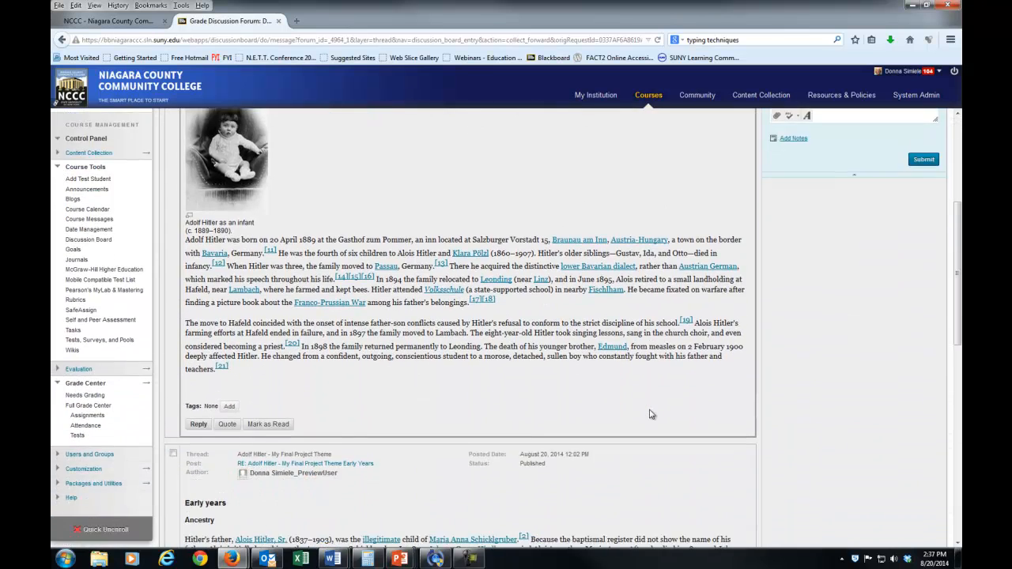
pyautogui.scroll(-6, 650, 414)
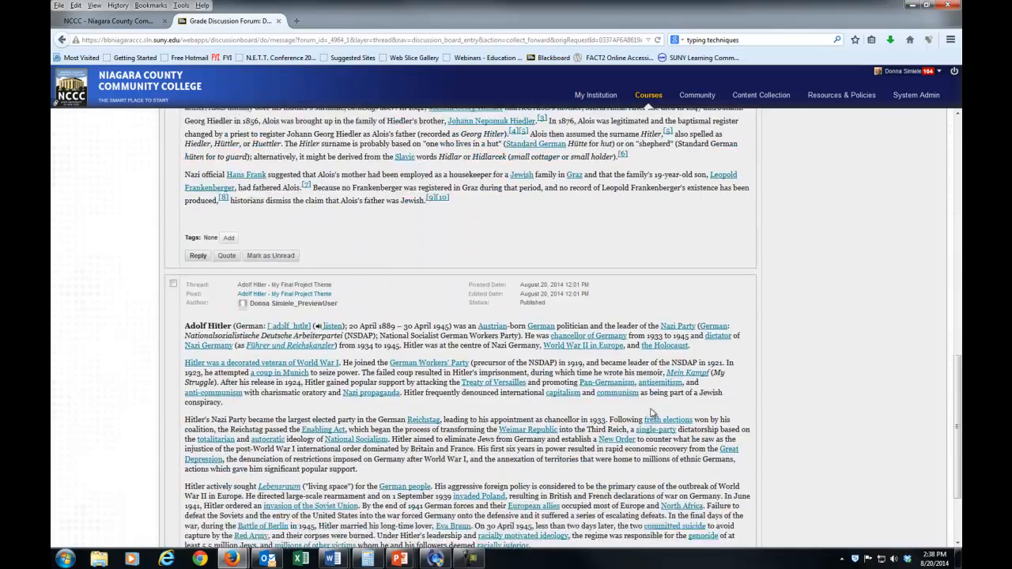
pyautogui.scroll(-3, 652, 413)
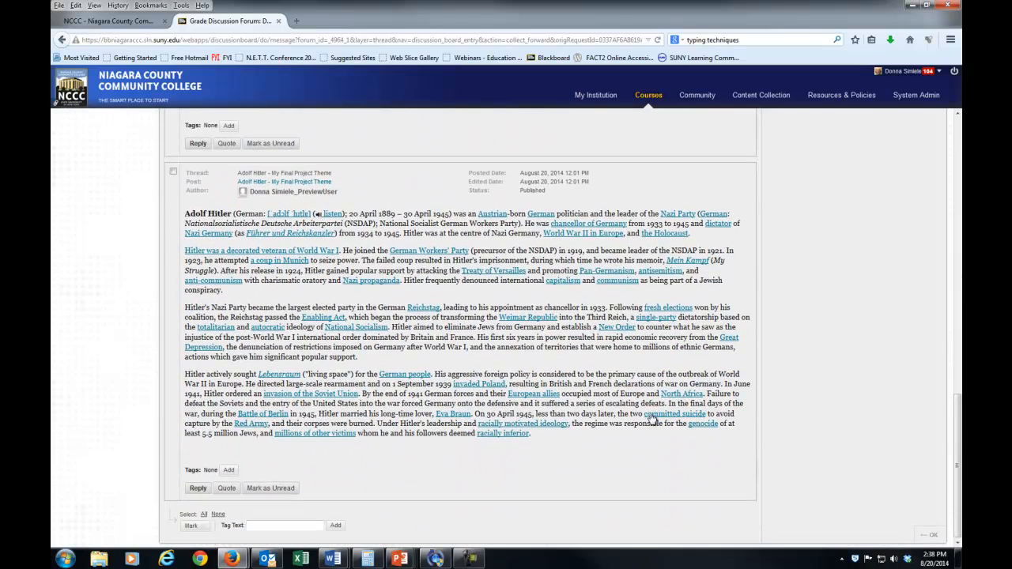
pyautogui.scroll(7, 395, 474)
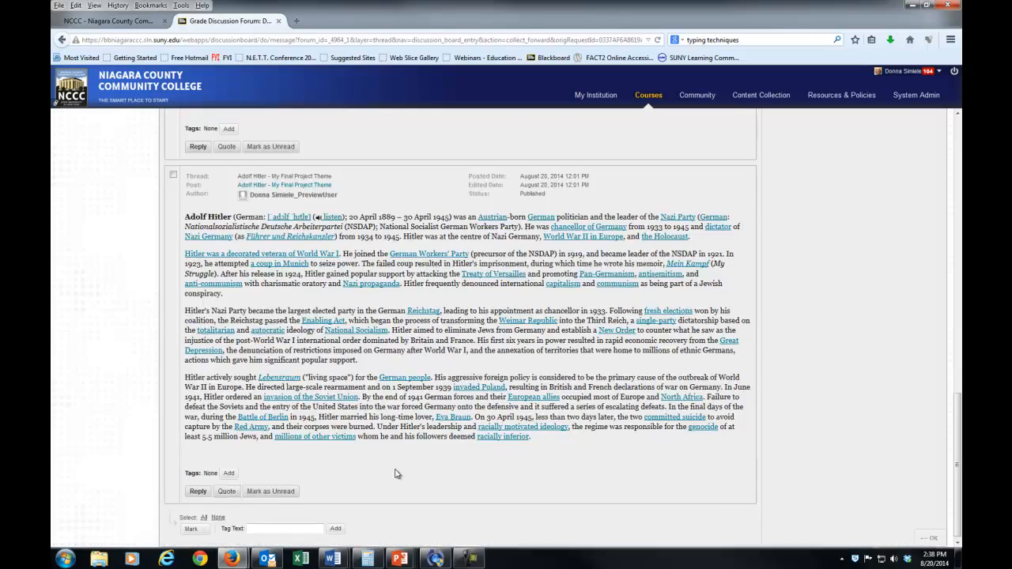
pyautogui.scroll(5, 409, 475)
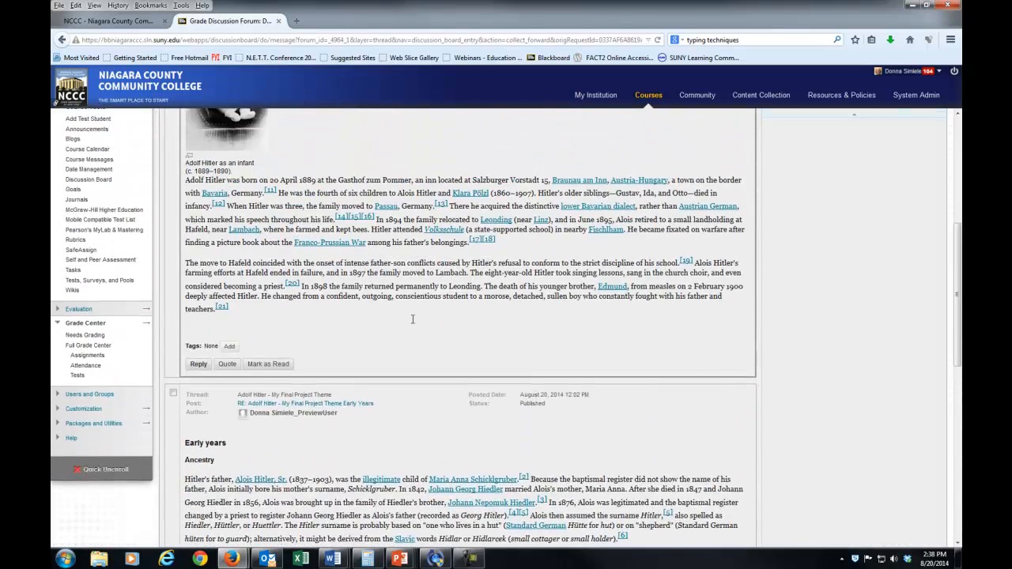
pyautogui.scroll(1, 506, 351)
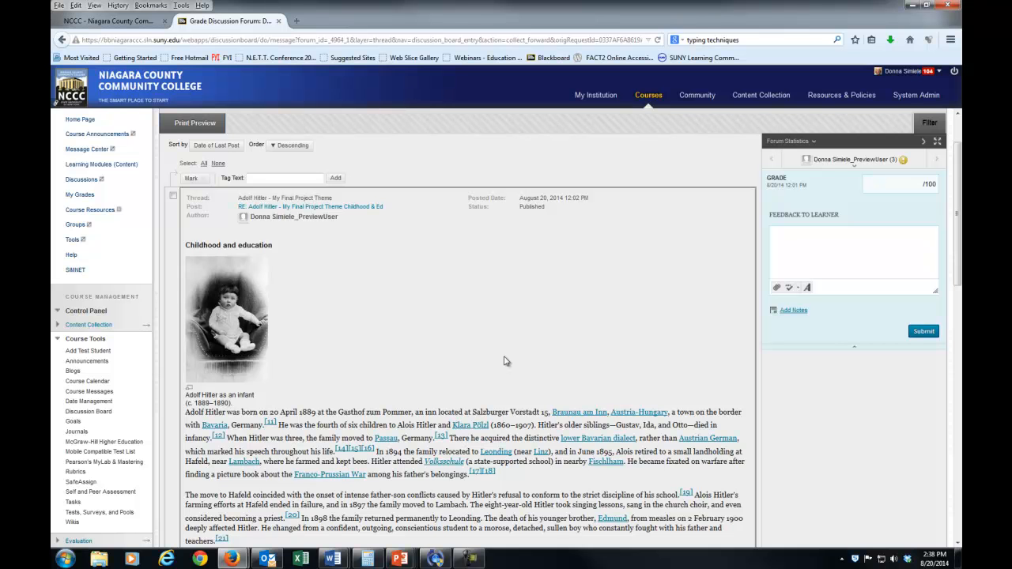
pyautogui.scroll(-3, 506, 362)
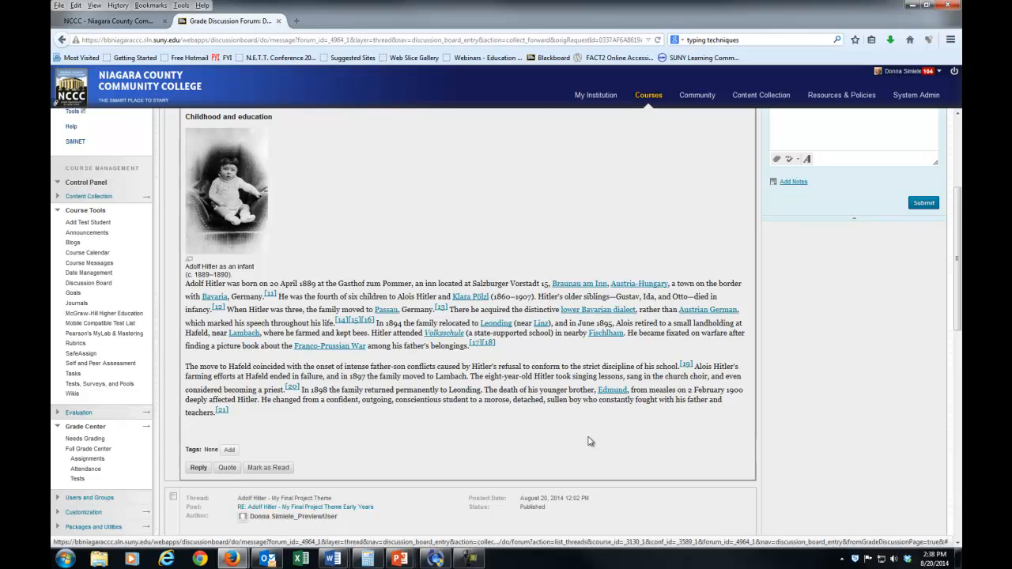
pyautogui.scroll(2, 601, 437)
pyautogui.scroll(3, 632, 436)
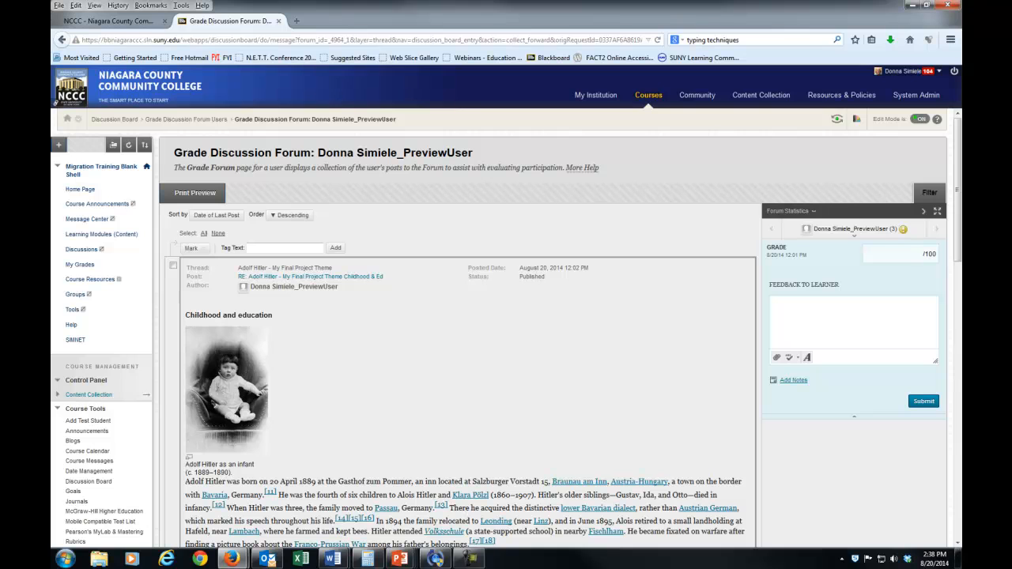
# - Set the forum grade to 95 and write the learner feedback "Great Job! Keep up the good work and make sure you keep showing the references."
pyautogui.write('95')
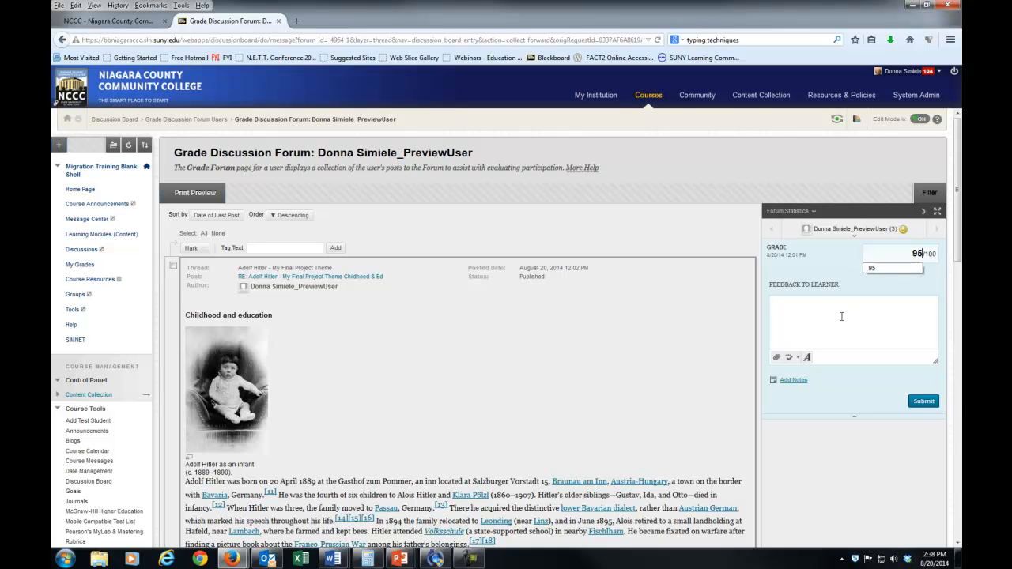
pyautogui.click(841, 316)
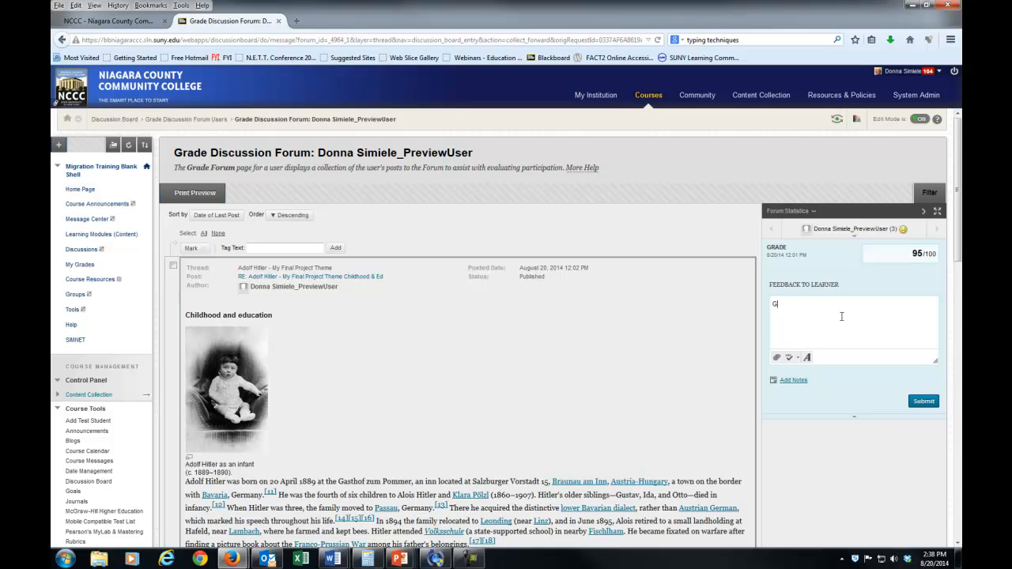
pyautogui.write('Great Hi')
pyautogui.press('BackSpace')
pyautogui.press('BackSpace')
pyautogui.press('BackSpace')
pyautogui.write('JO up the good work and make')
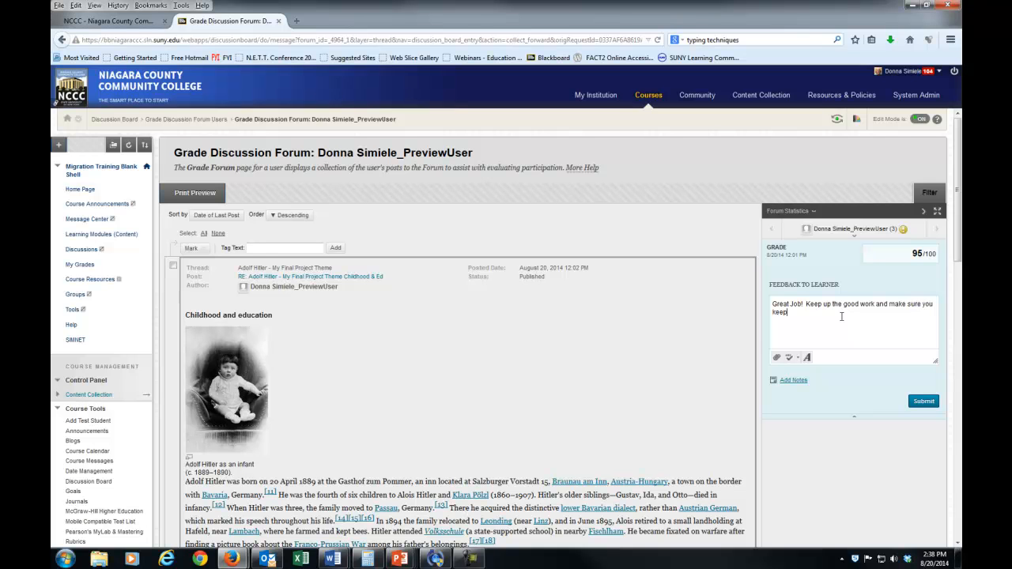
pyautogui.write('sure you keep showing the references.')
# - Show the private grading notes for the preview user and submit the forum grade with its feedback
pyautogui.click(792, 380)
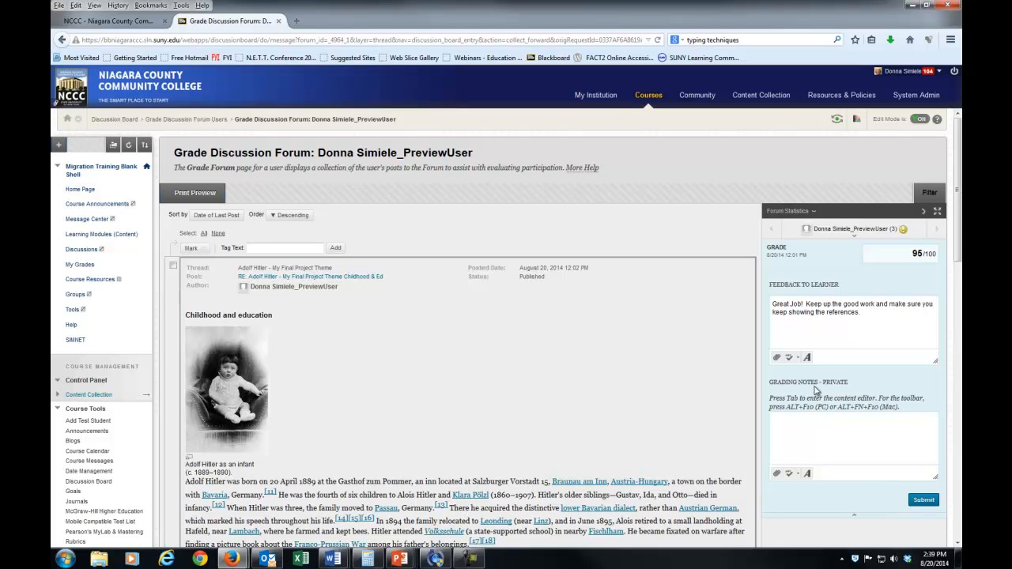
pyautogui.moveTo(849, 385); pyautogui.dragTo(824, 384)
pyautogui.click(921, 500)
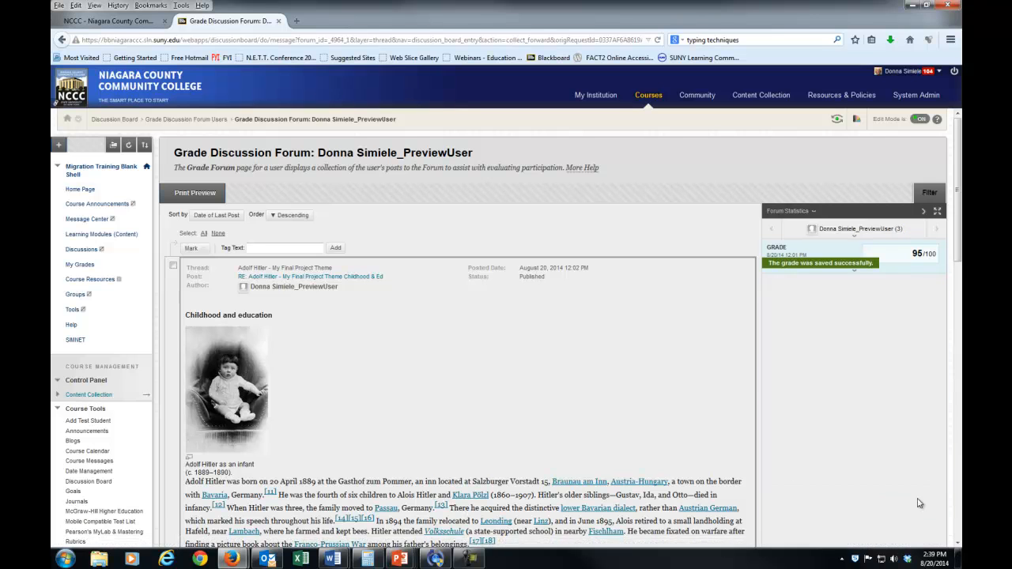
# - Advance to the test student in the forum grading, check the list of other users and look over the MacArthur post
pyautogui.click(937, 232)
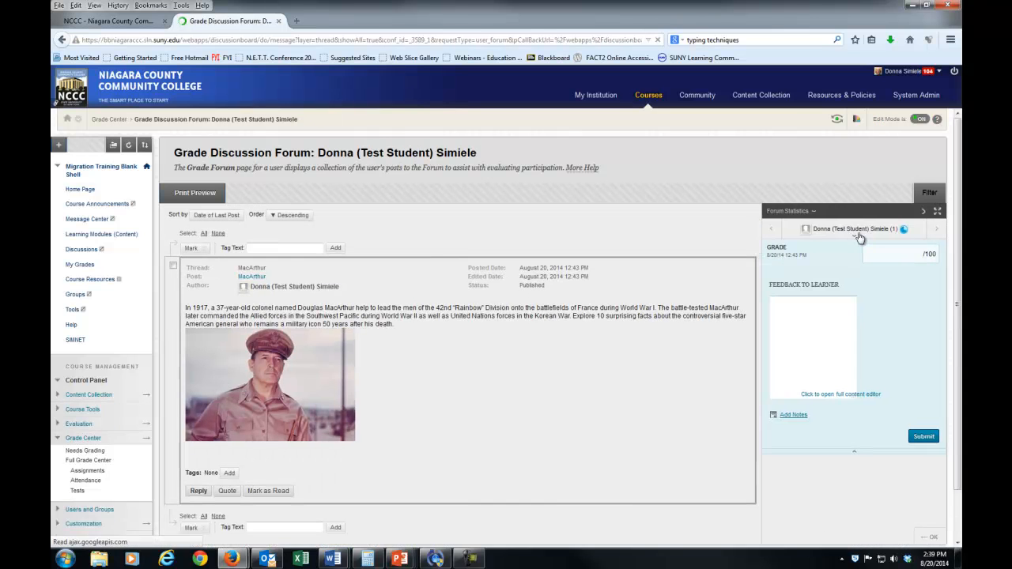
pyautogui.click(854, 234)
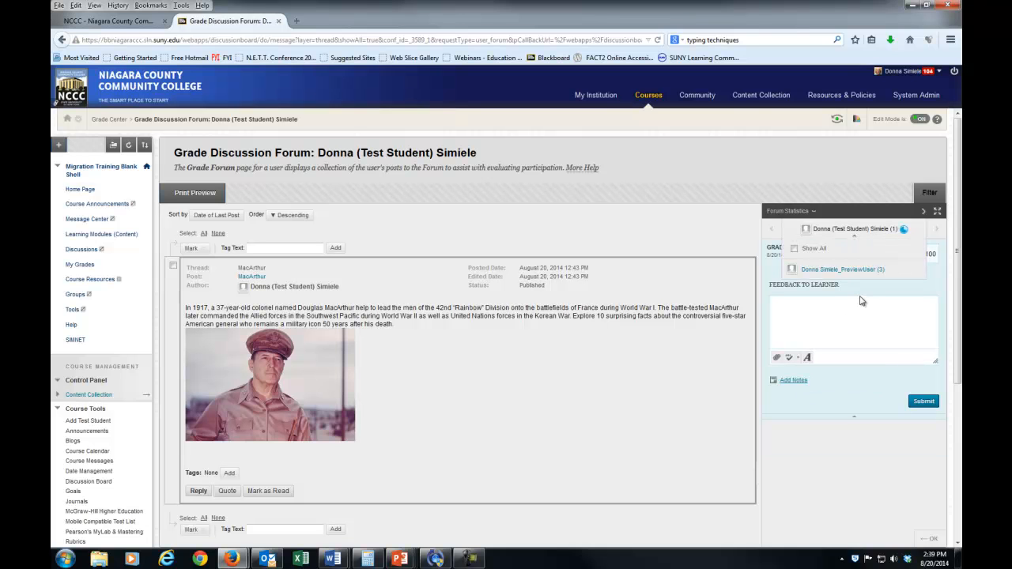
pyautogui.click(853, 237)
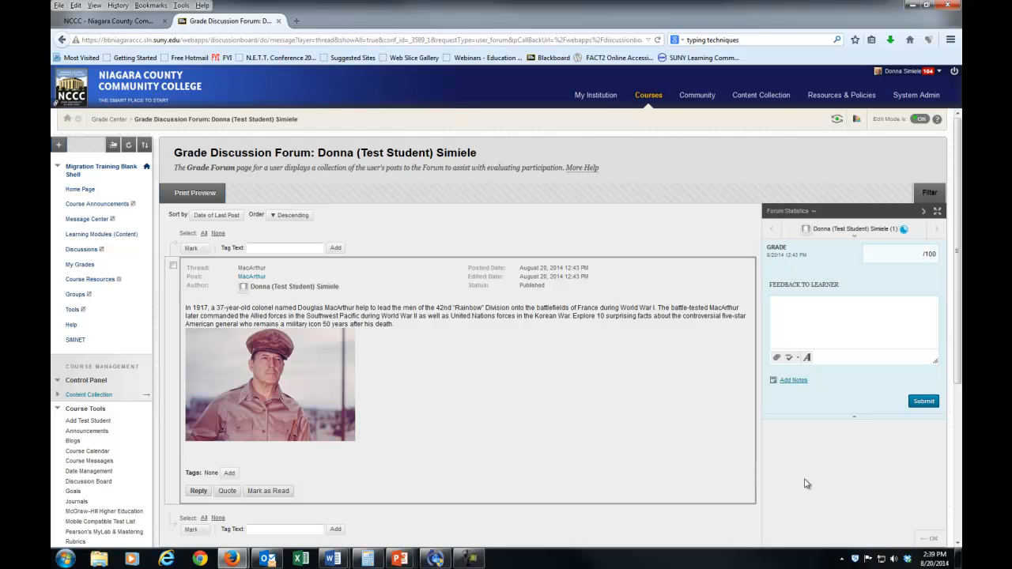
pyautogui.scroll(-3, 806, 482)
pyautogui.scroll(-1, 807, 479)
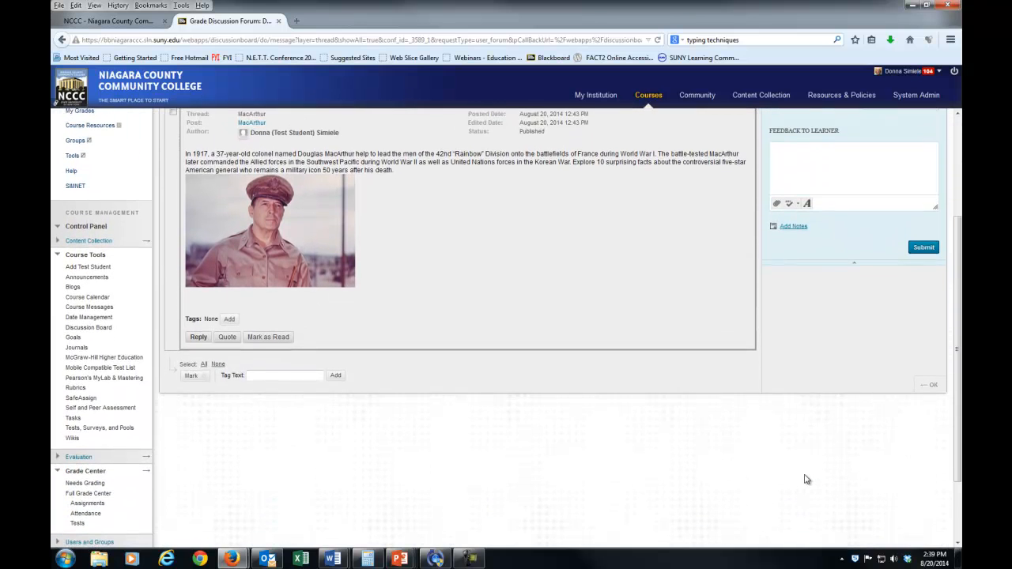
pyautogui.scroll(2, 556, 450)
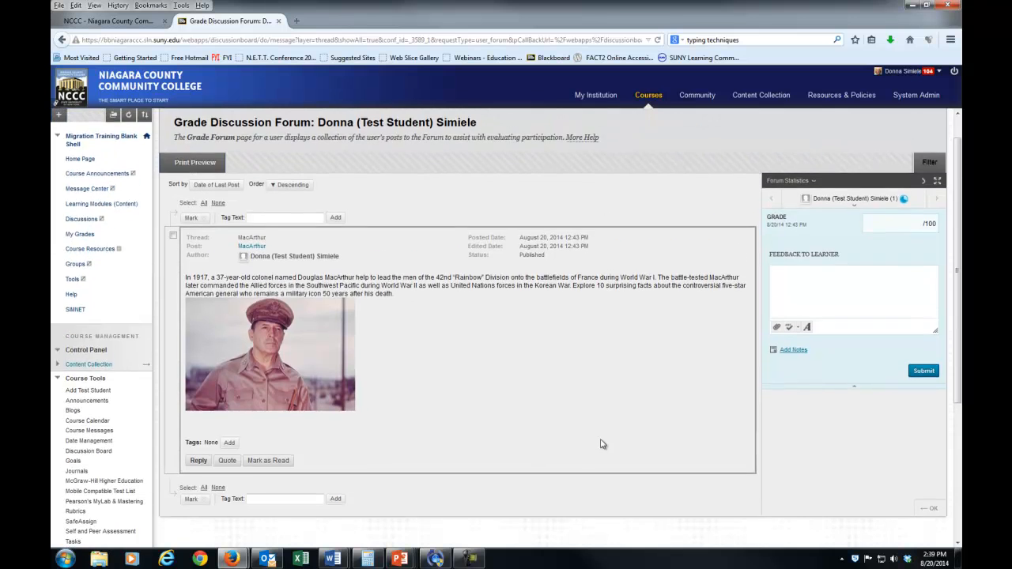
# - Open the People that lived during WWII blog from the learning modules and review the preview user's Adolf Hitler entry for grading
pyautogui.click(108, 208)
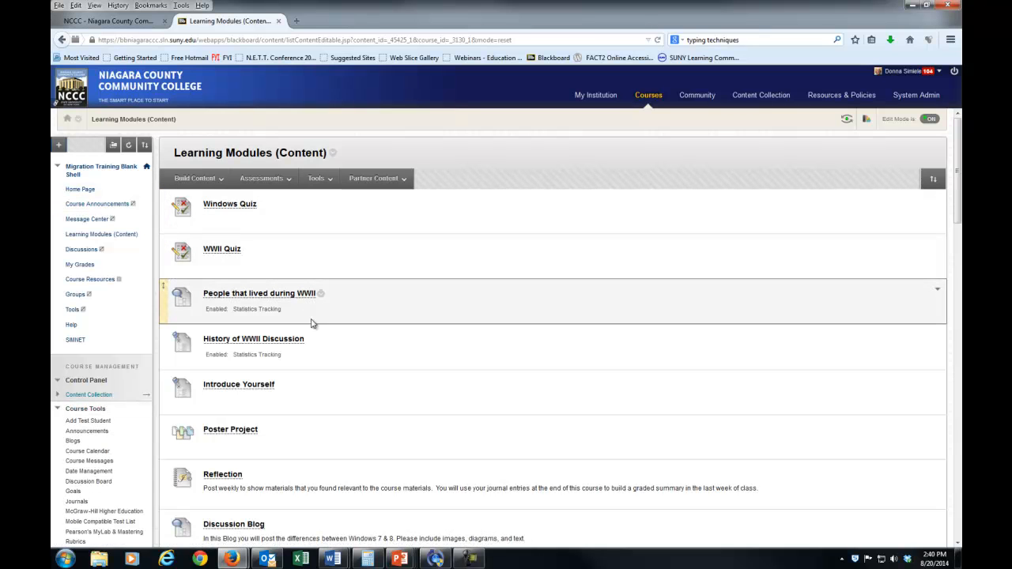
pyautogui.click(244, 294)
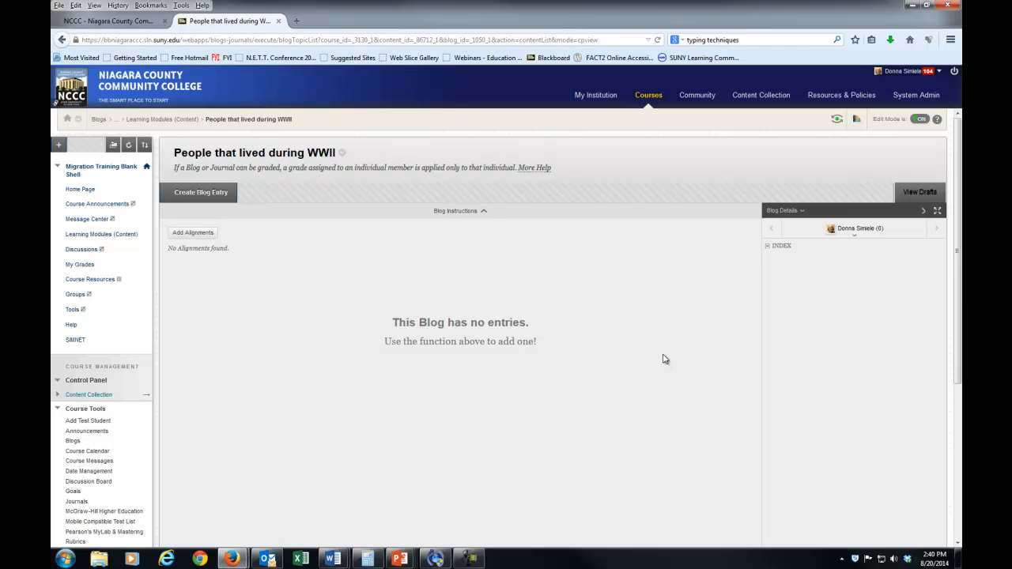
pyautogui.click(853, 231)
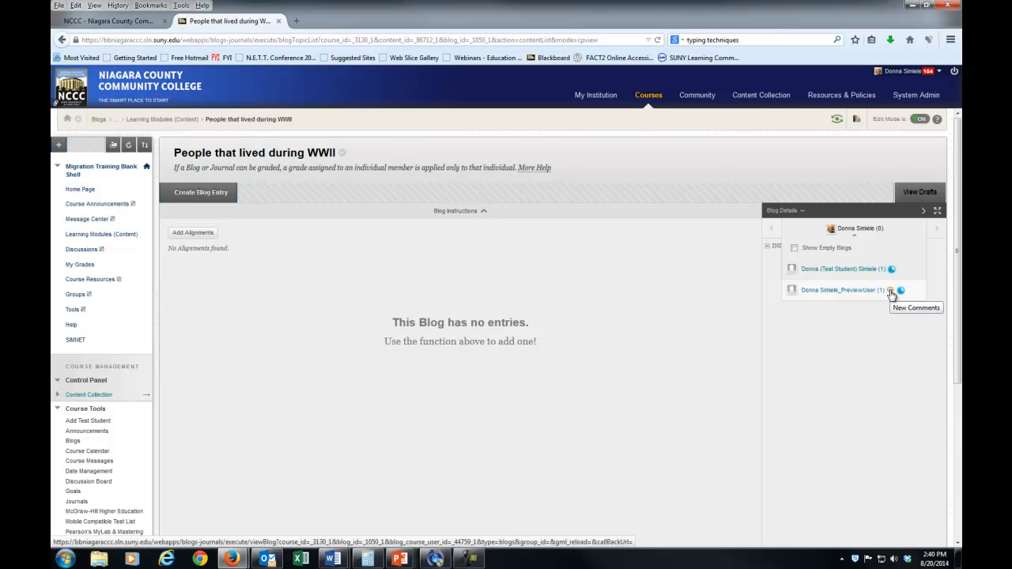
pyautogui.click(840, 290)
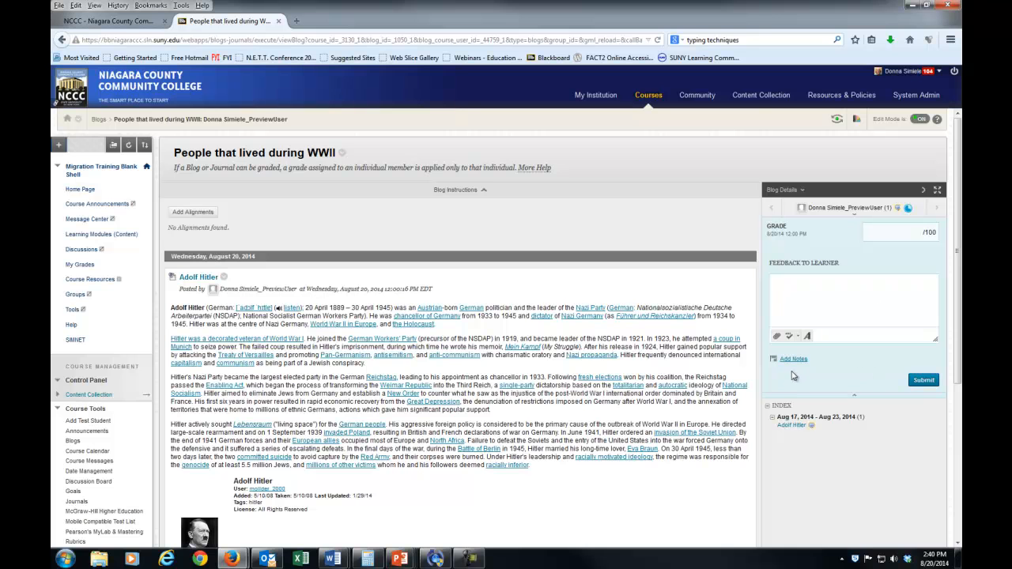
pyautogui.scroll(-5, 578, 440)
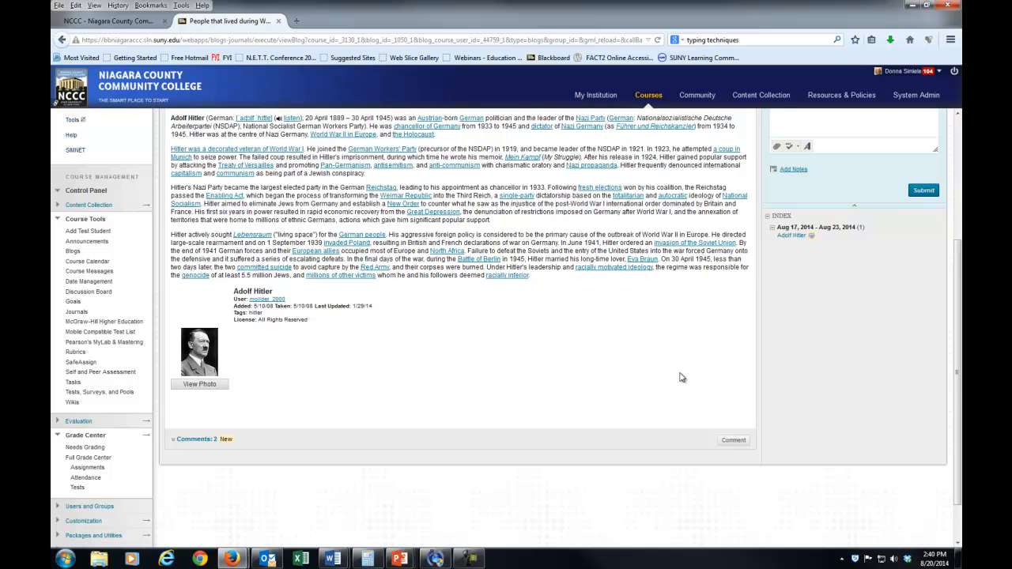
pyautogui.scroll(2, 681, 378)
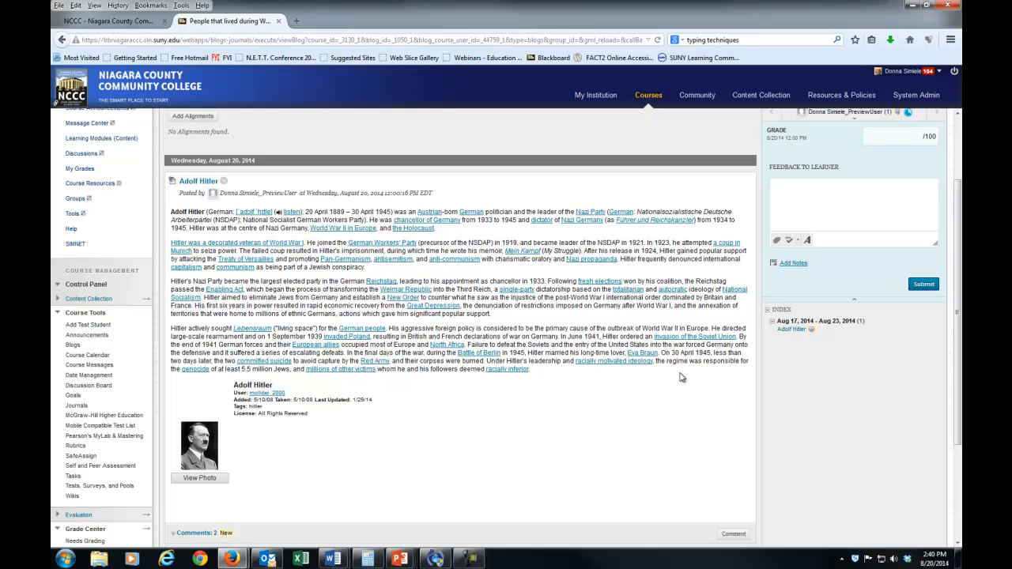
pyautogui.scroll(2, 678, 378)
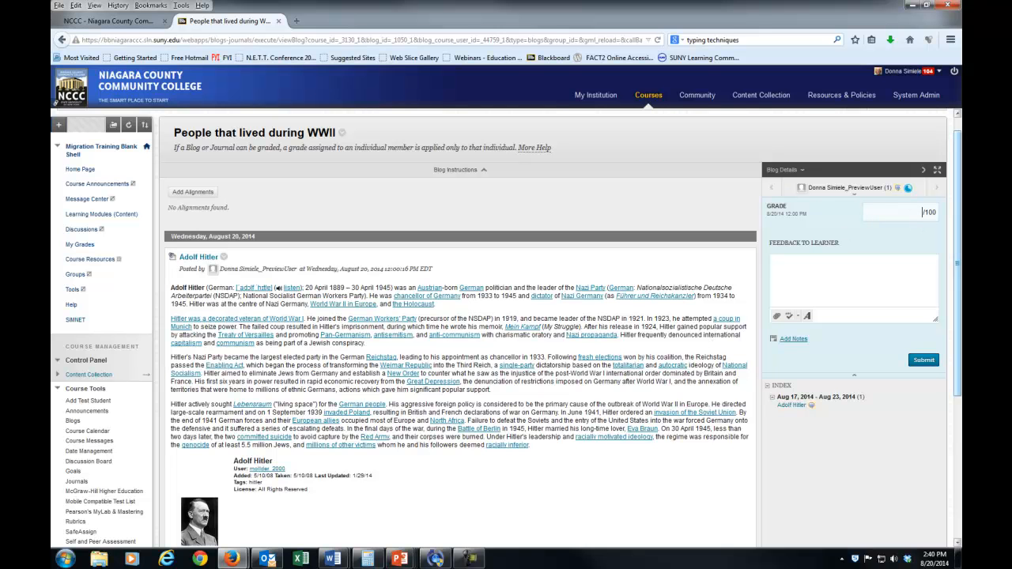
# - Grade the preview user's WWII blog entry 90, write learner feedback beginning "Who did", and submit it
pyautogui.write('9')
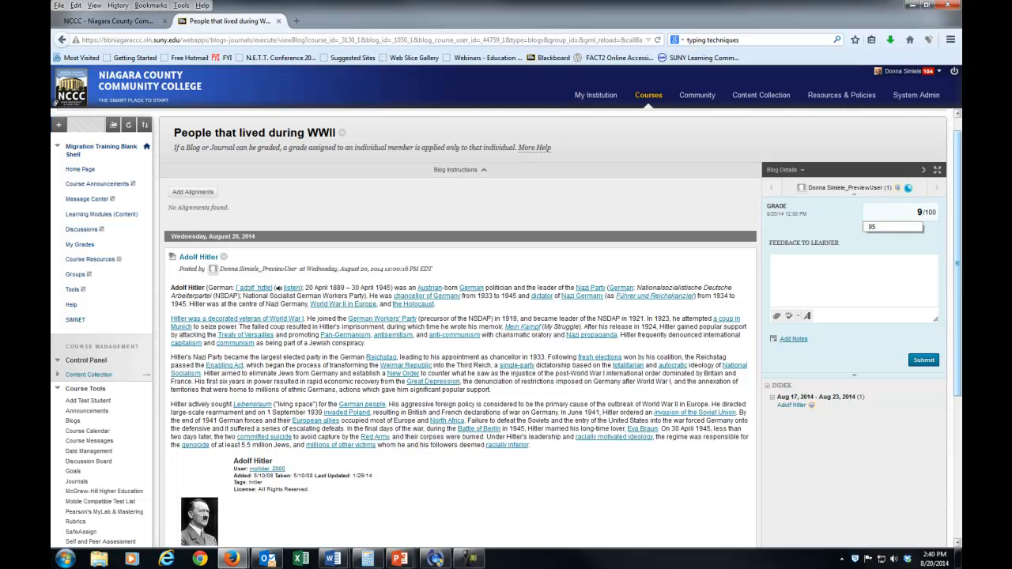
pyautogui.write('0')
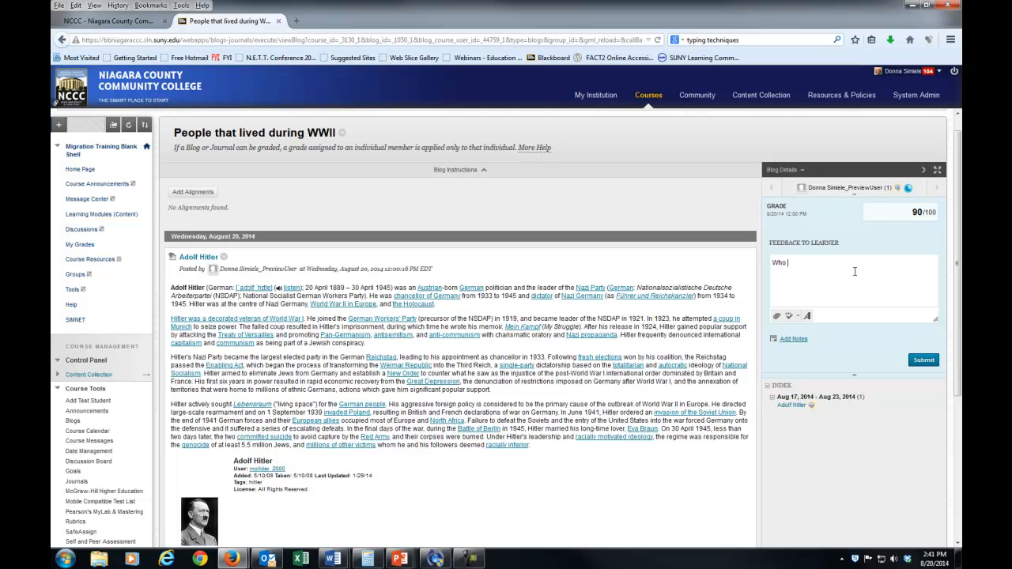
pyautogui.write('did')
pyautogui.click(923, 359)
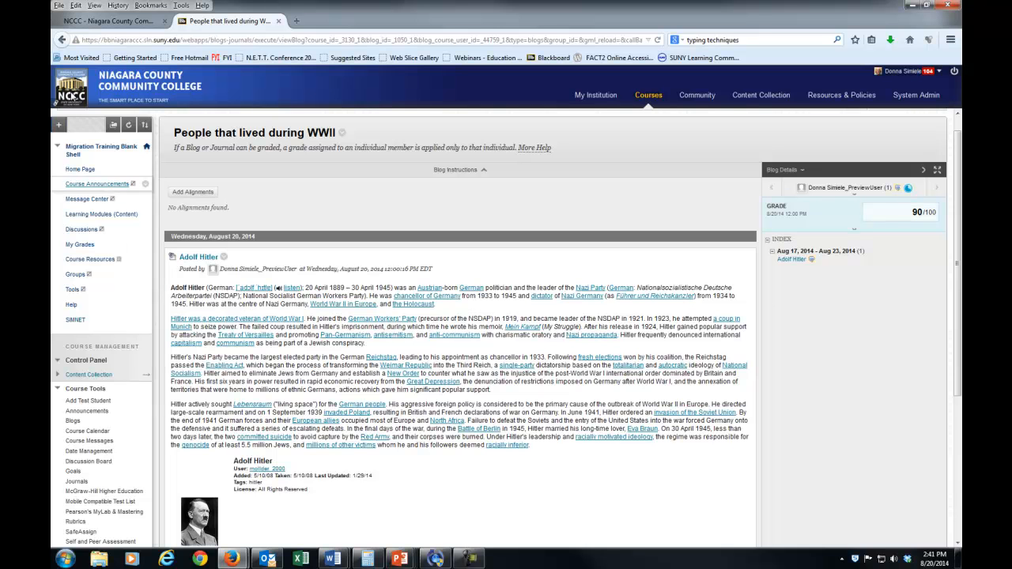
# - Switch to the FA14: WEB/Keyboarding/WP Apps 1WP course and open its Full Grade Center
pyautogui.scroll(1, 143, 180)
pyautogui.scroll(1, 143, 180)
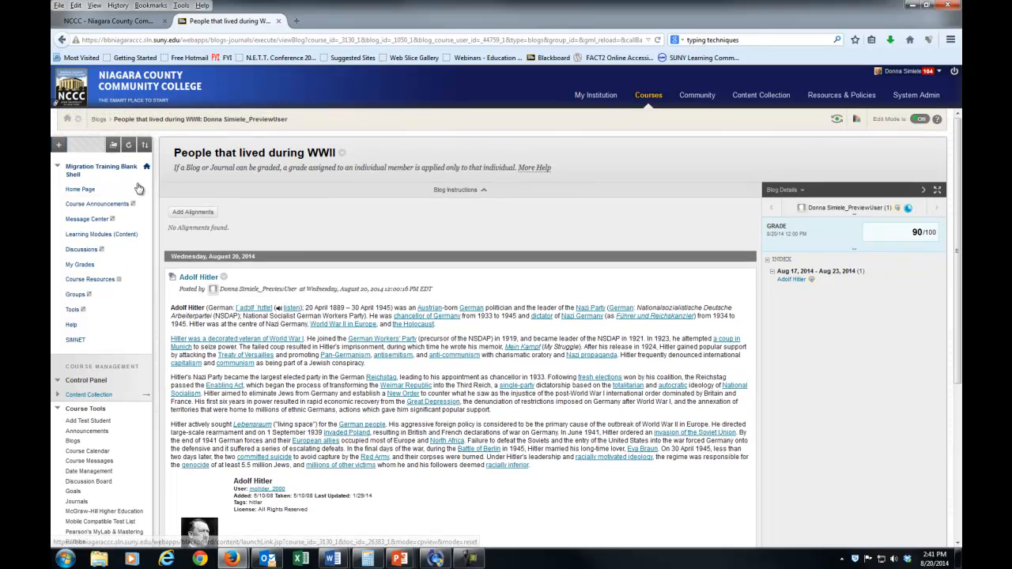
pyautogui.click(78, 123)
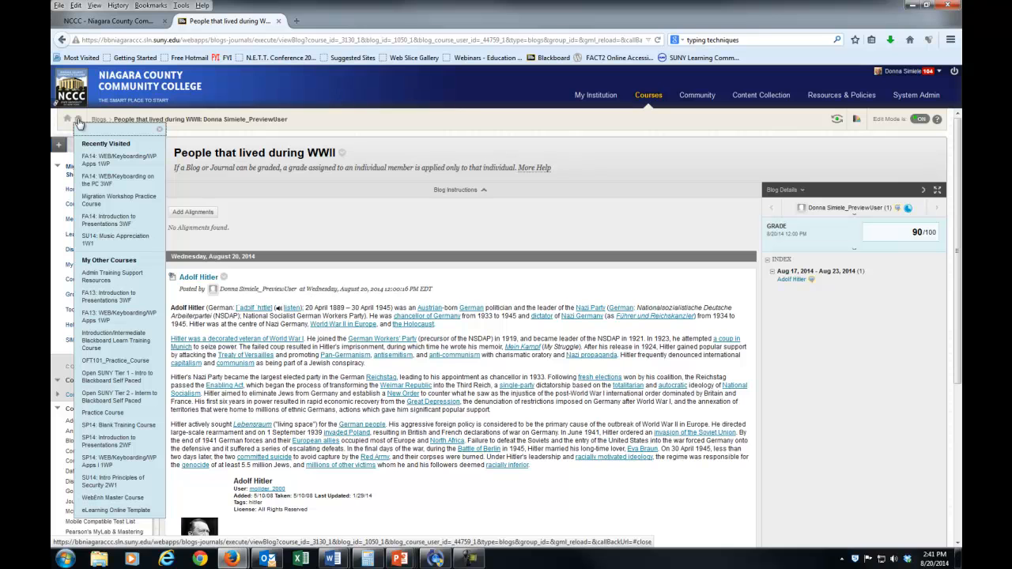
pyautogui.click(106, 160)
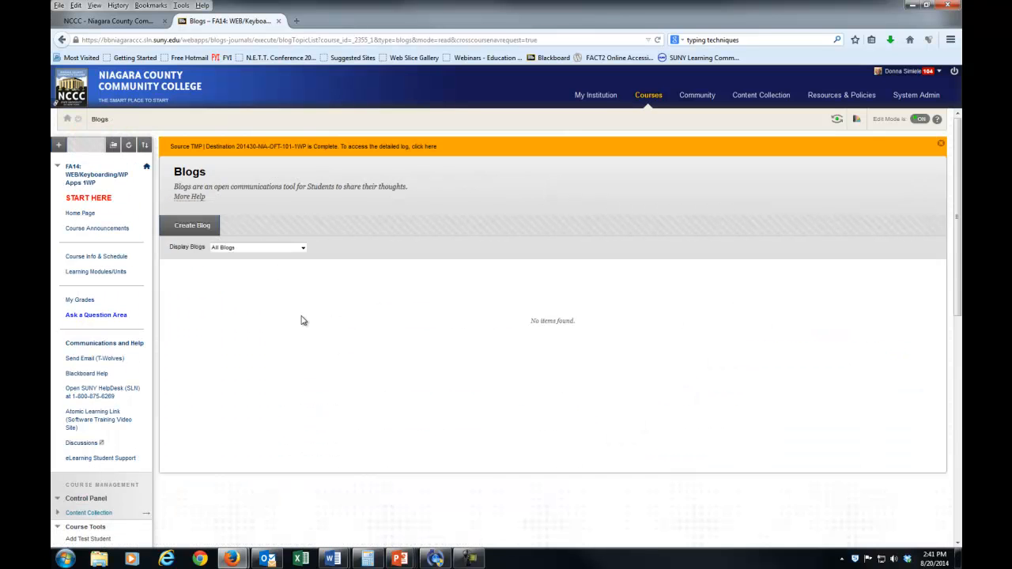
pyautogui.scroll(-3, 210, 330)
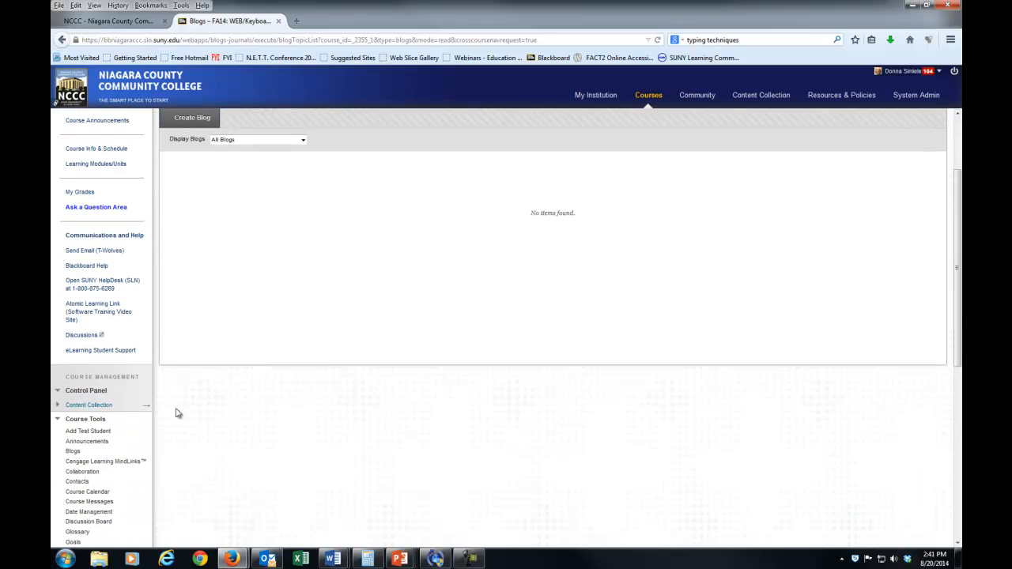
pyautogui.scroll(-7, 178, 413)
pyautogui.click(100, 461)
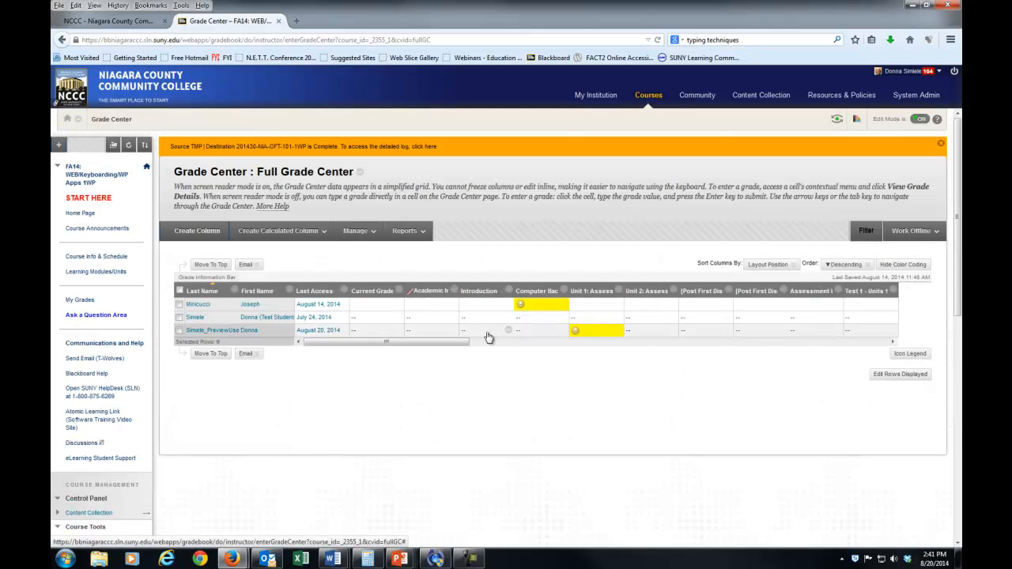
# - Open the preview user's Unit 1 assessment activity for grading and review the Touch Typing Techniques posts
pyautogui.moveTo(615, 336)
pyautogui.click(618, 331)
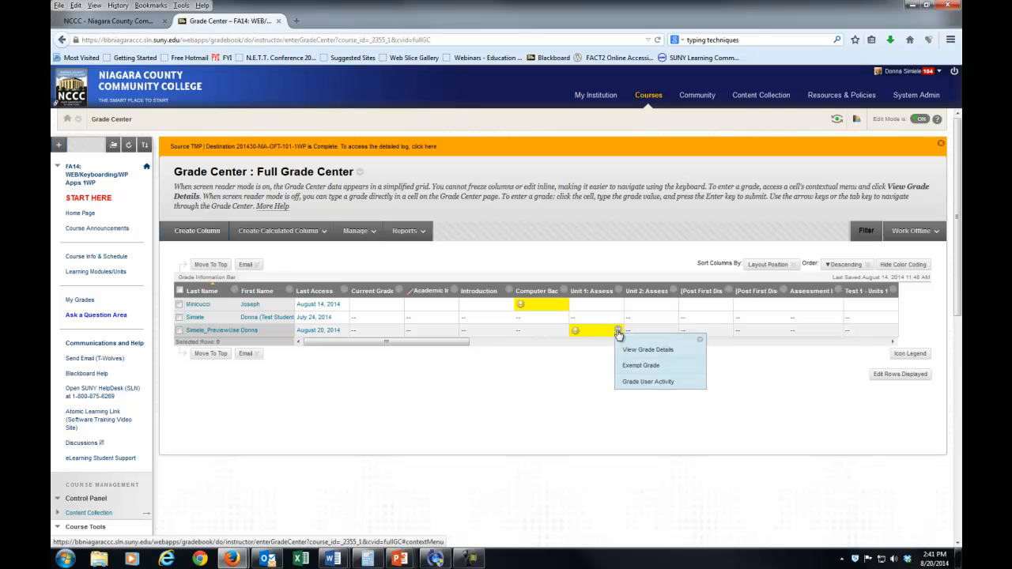
pyautogui.click(632, 382)
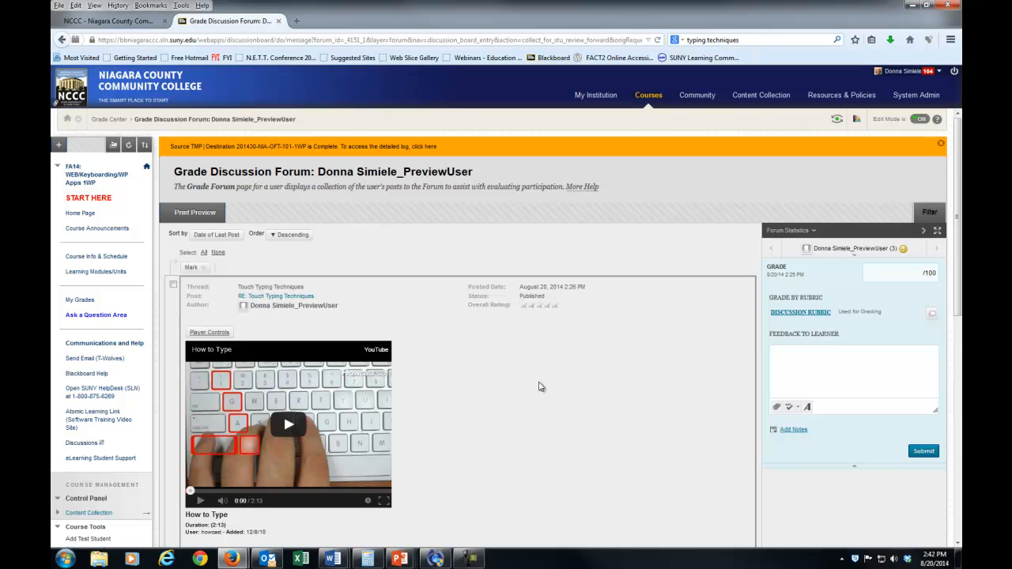
pyautogui.scroll(-10, 561, 422)
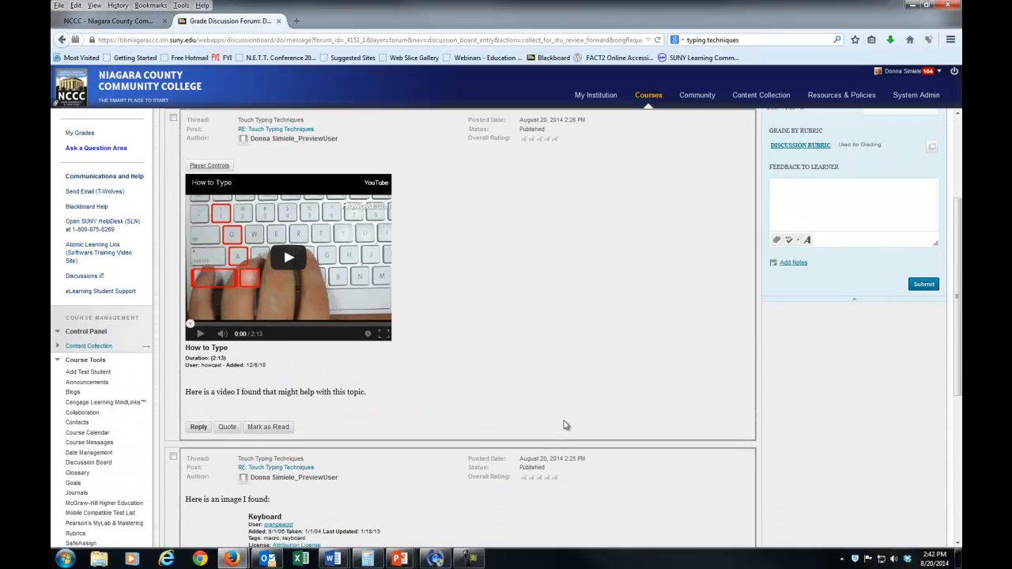
pyautogui.scroll(-3, 566, 426)
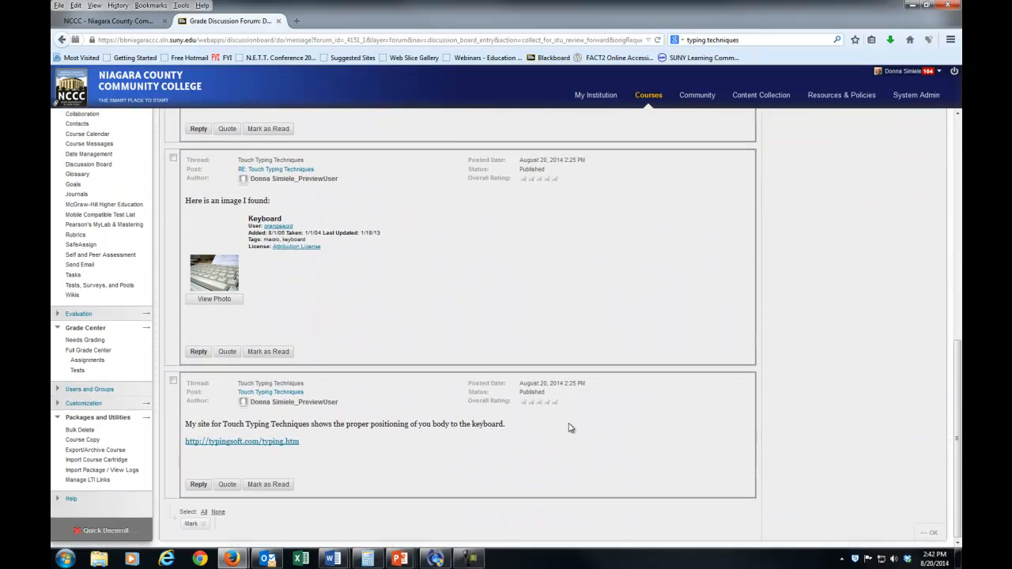
pyautogui.scroll(2, 583, 426)
pyautogui.scroll(10, 582, 425)
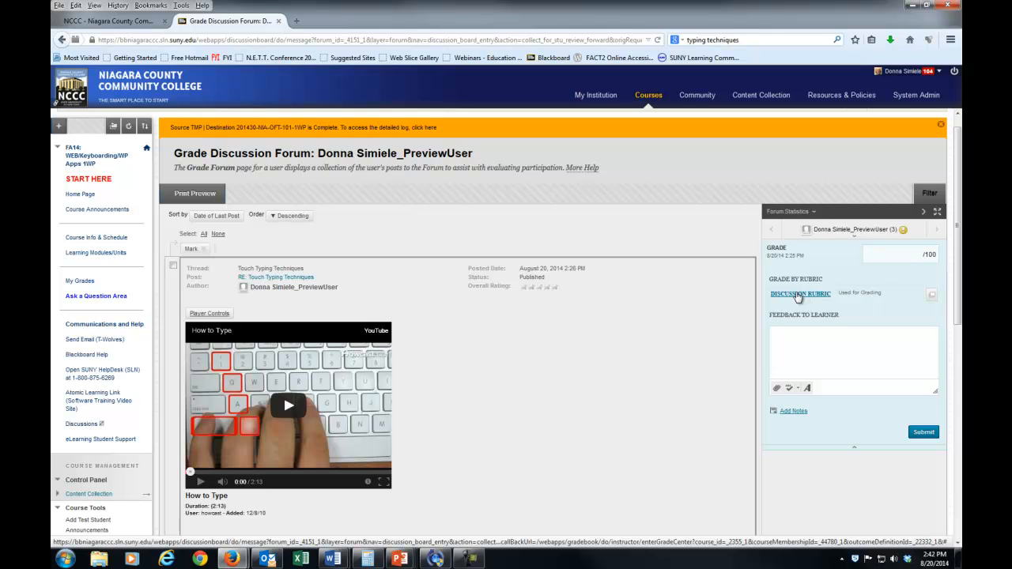
# - In the Discussion Rubric, rate First Post Competent, First Response to Classmate Proficient and Second Response to Classmate Competent
pyautogui.click(799, 294)
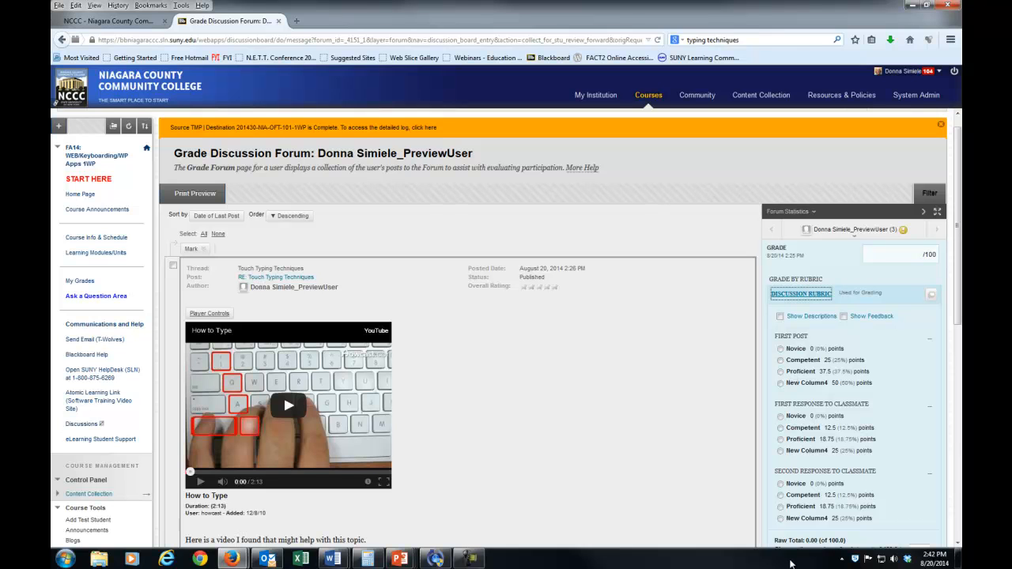
pyautogui.click(781, 360)
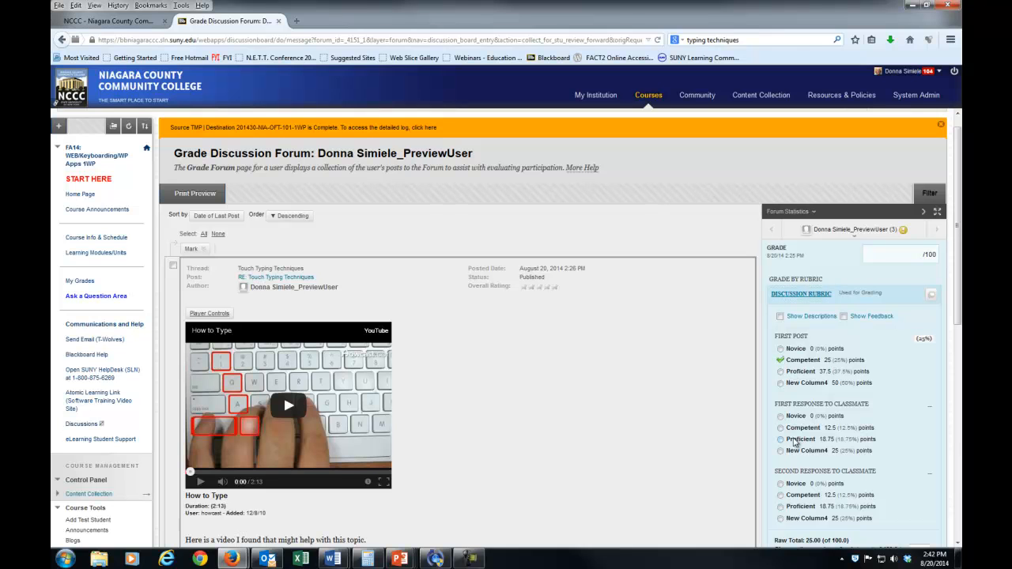
pyautogui.click(780, 438)
pyautogui.scroll(-1, 913, 454)
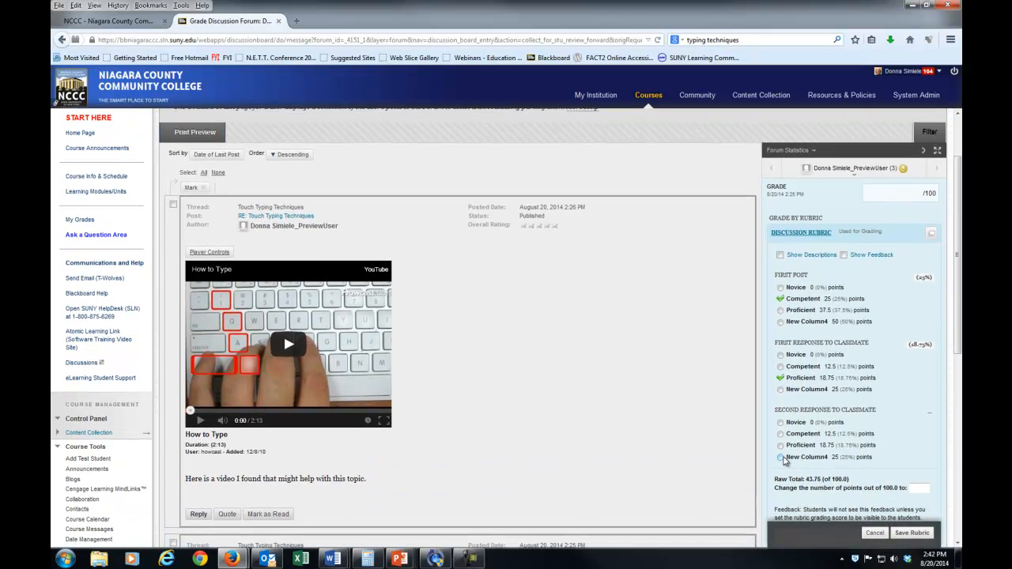
pyautogui.click(781, 434)
pyautogui.scroll(-1, 908, 443)
pyautogui.scroll(1, 901, 442)
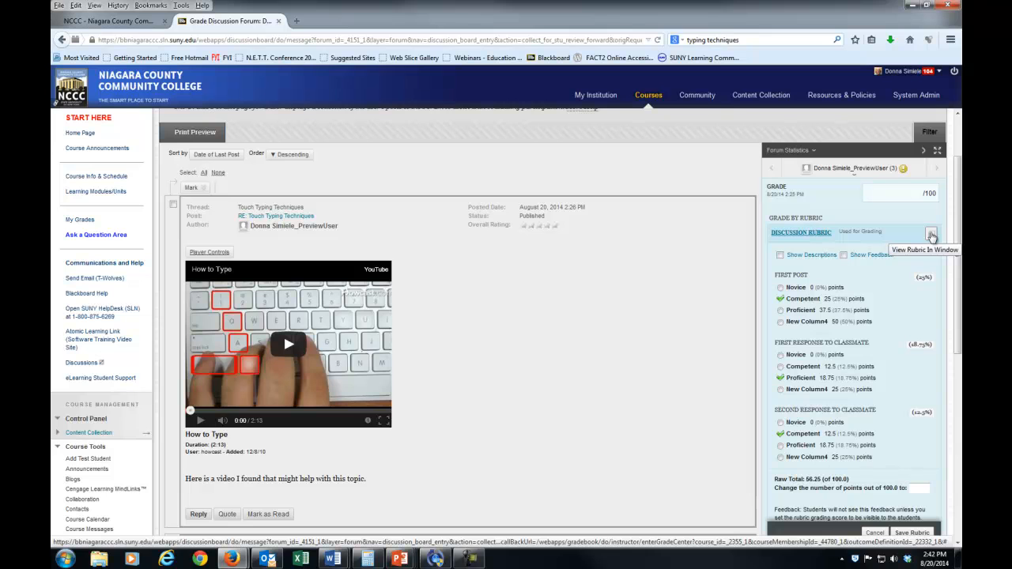
# - Show the rubric in its own window and rate the first post Competent, first response Proficient and second response Competent
pyautogui.click(931, 235)
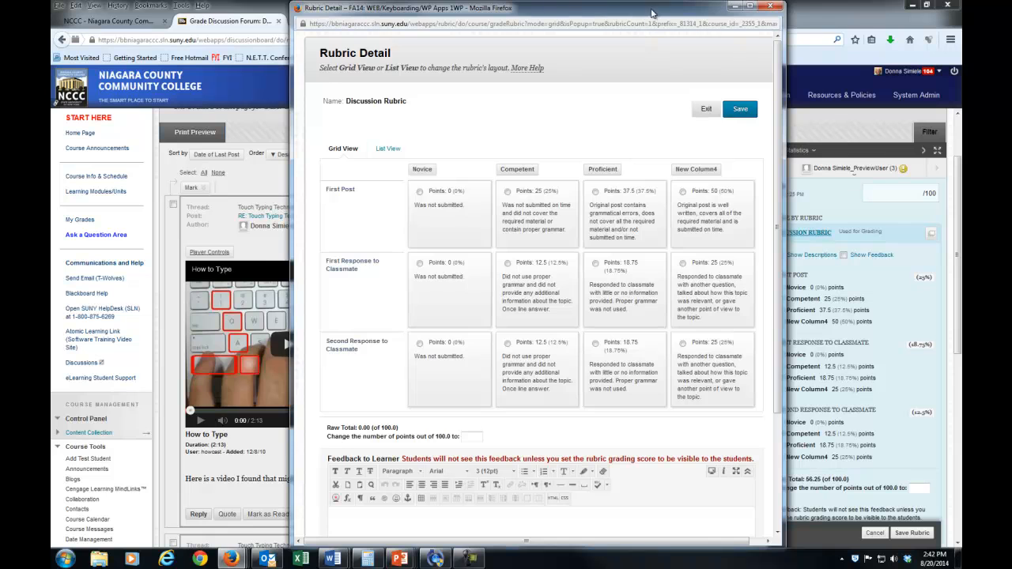
pyautogui.moveTo(652, 13); pyautogui.dragTo(566, 12)
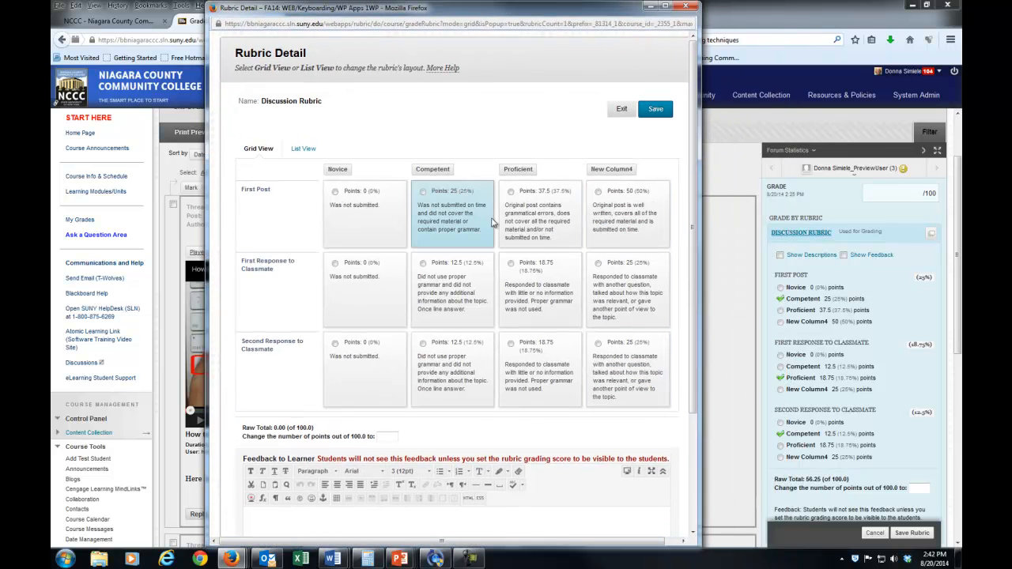
pyautogui.click(449, 214)
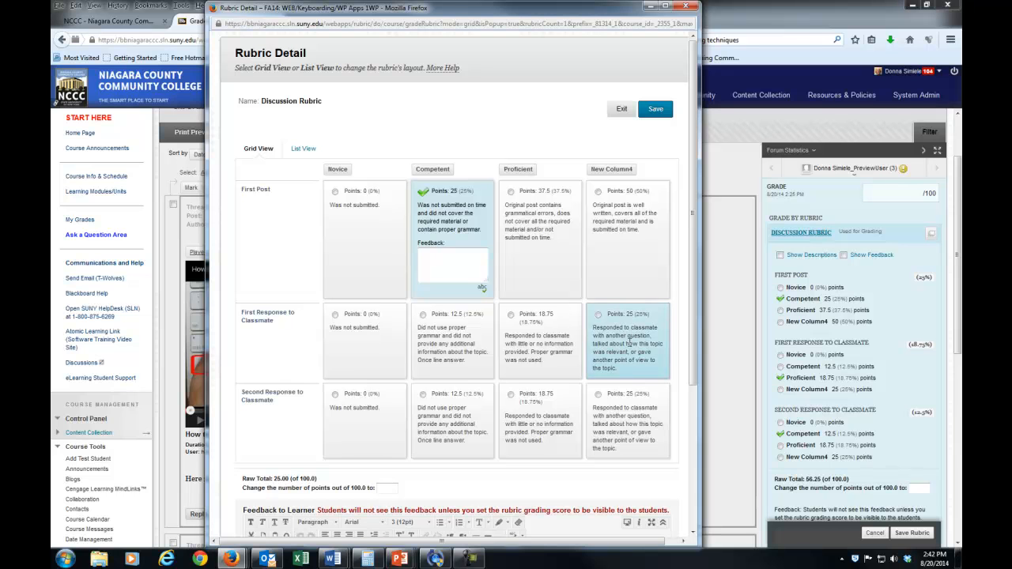
pyautogui.click(573, 348)
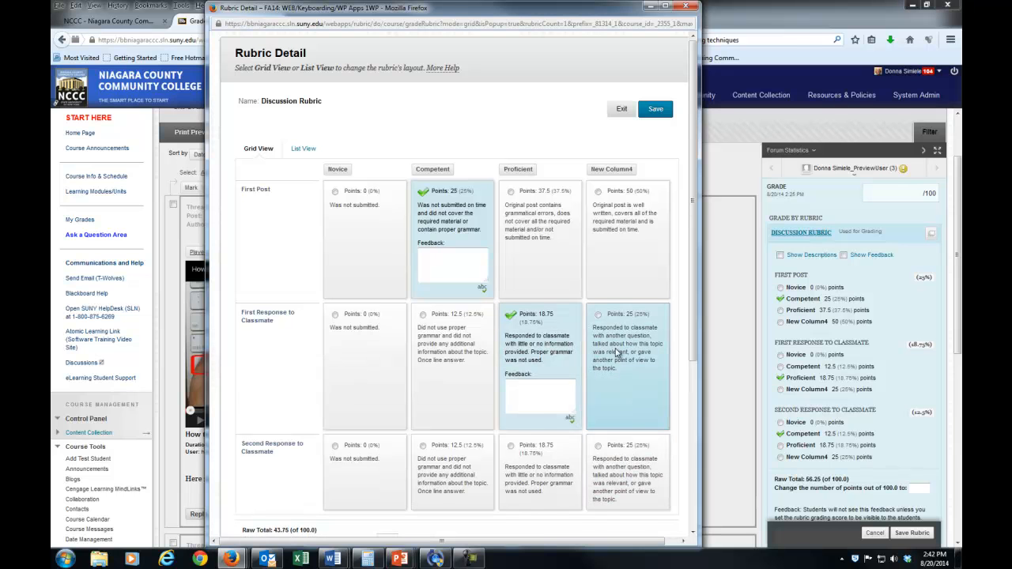
pyautogui.scroll(-2, 617, 352)
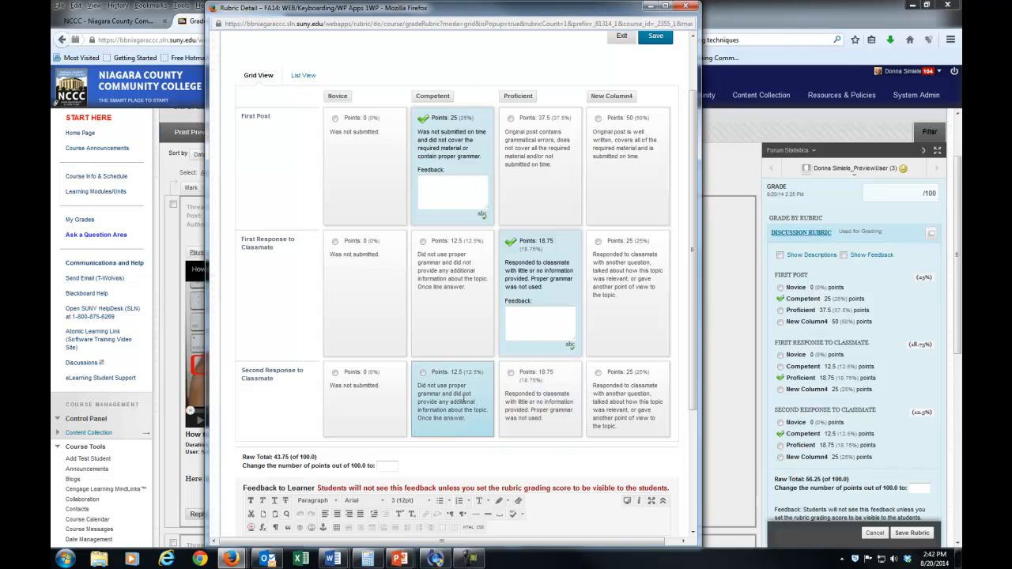
pyautogui.click(464, 395)
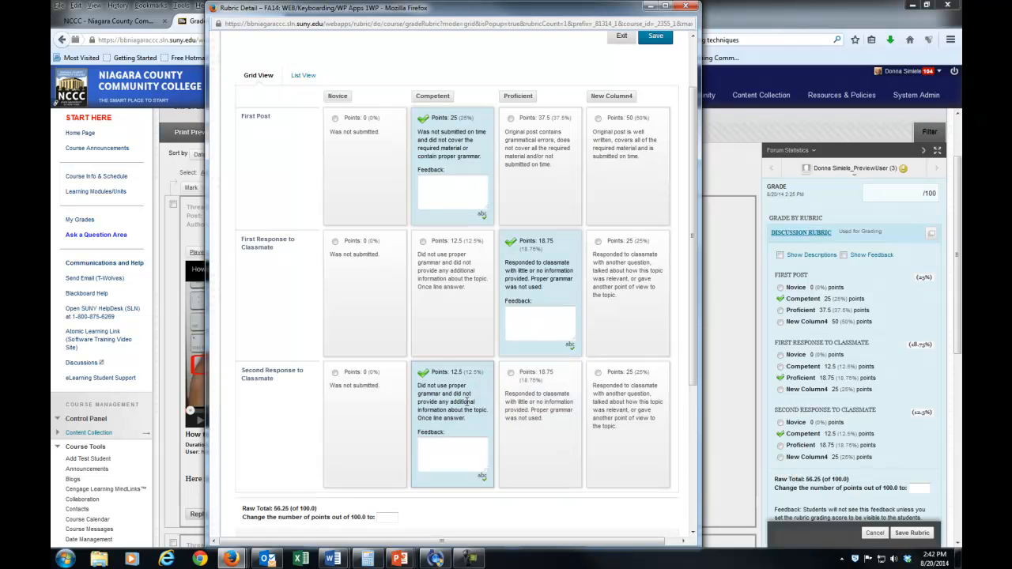
pyautogui.click(474, 452)
pyautogui.scroll(-5, 474, 451)
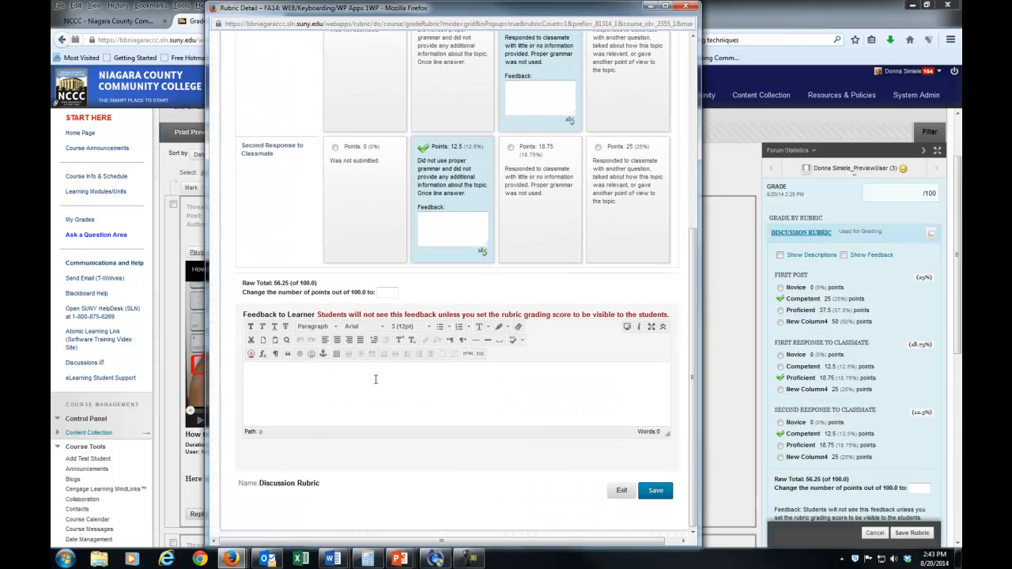
# - Save the Discussion Rubric evaluation and submit the preview user's forum grade
pyautogui.click(654, 491)
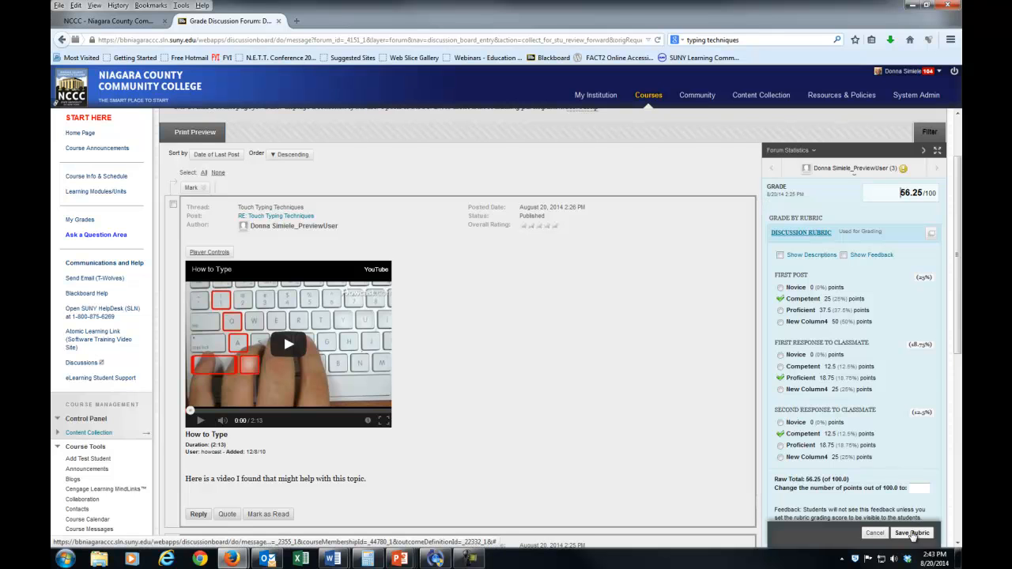
pyautogui.click(913, 532)
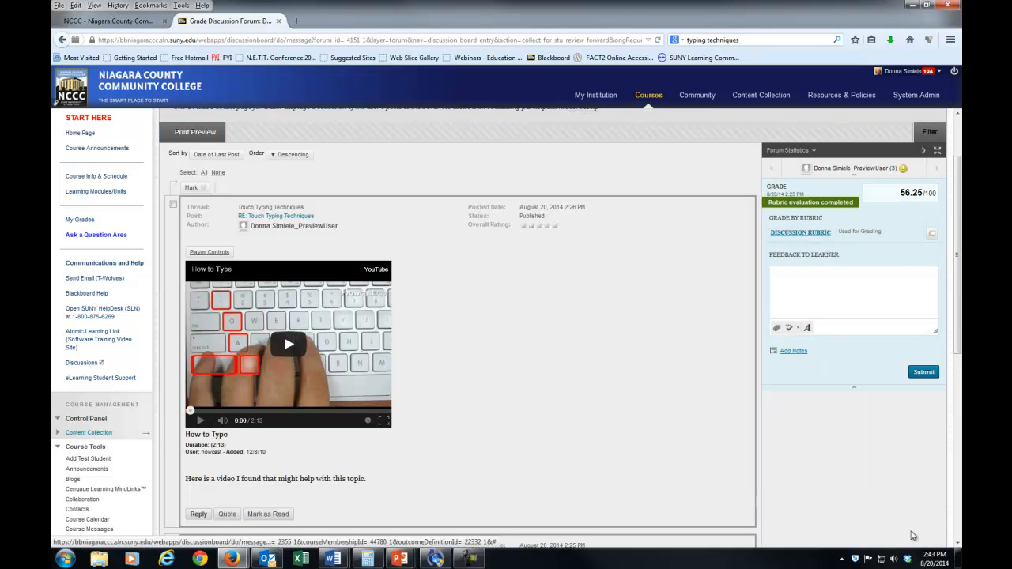
pyautogui.click(922, 372)
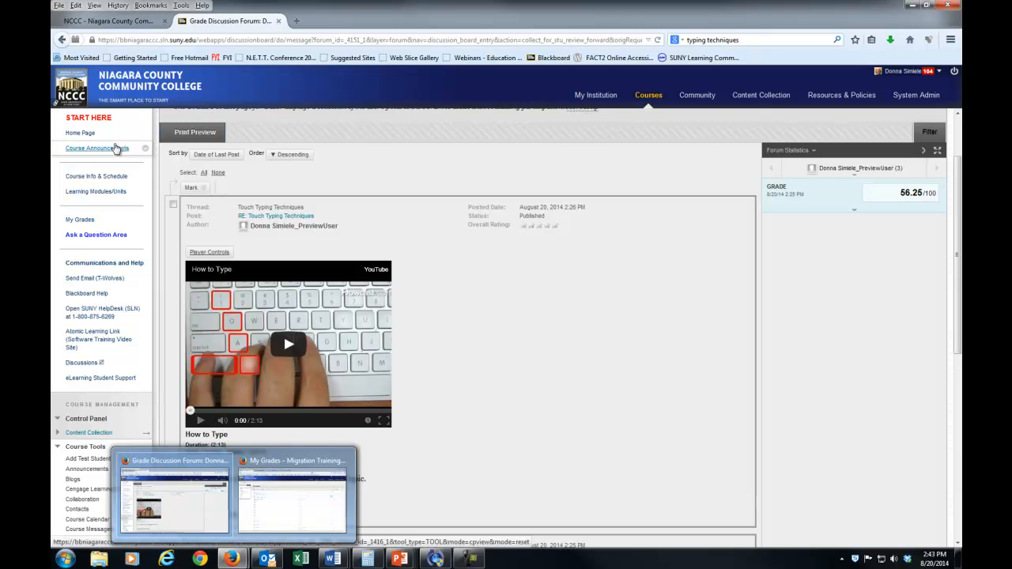
# - Return to the Migration Training Blank Shell course and open My Grades in student preview mode
pyautogui.scroll(2, 506, 321)
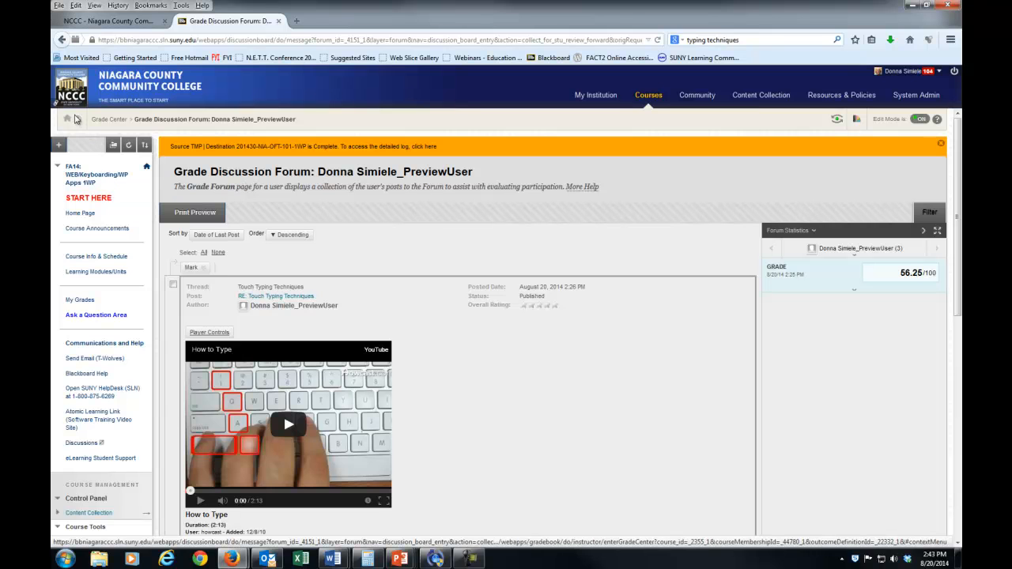
pyautogui.click(78, 121)
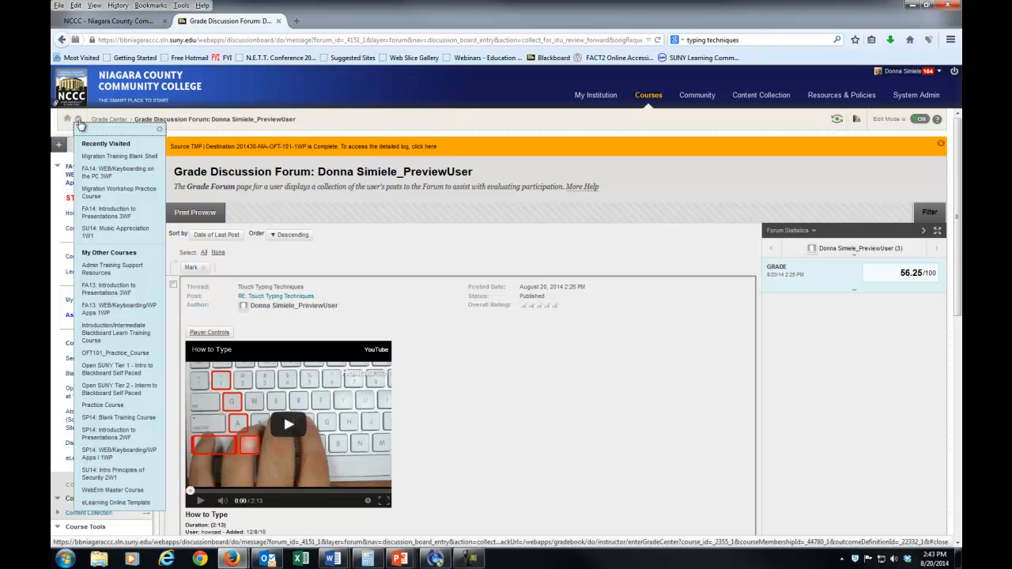
pyautogui.click(102, 157)
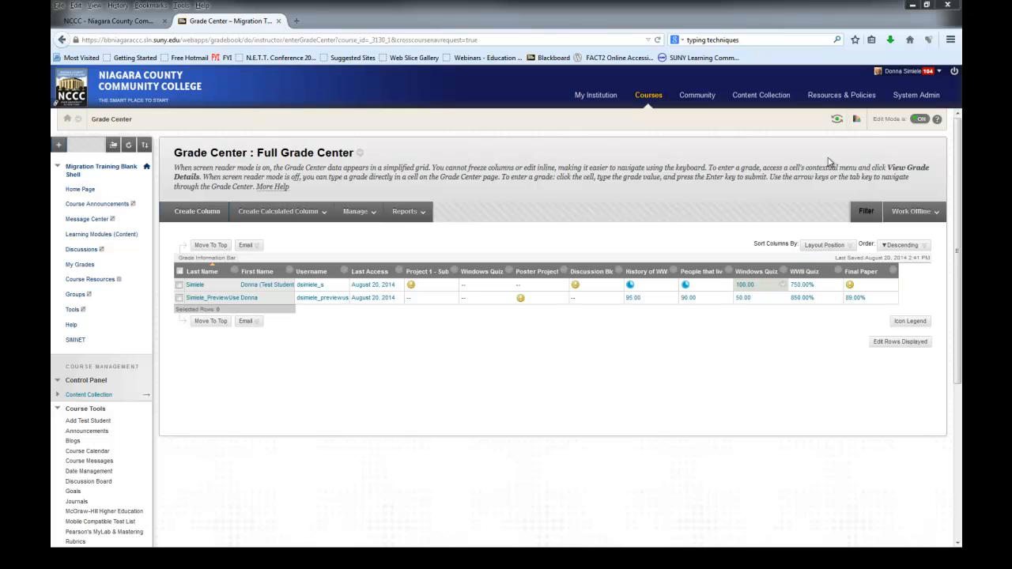
pyautogui.click(841, 124)
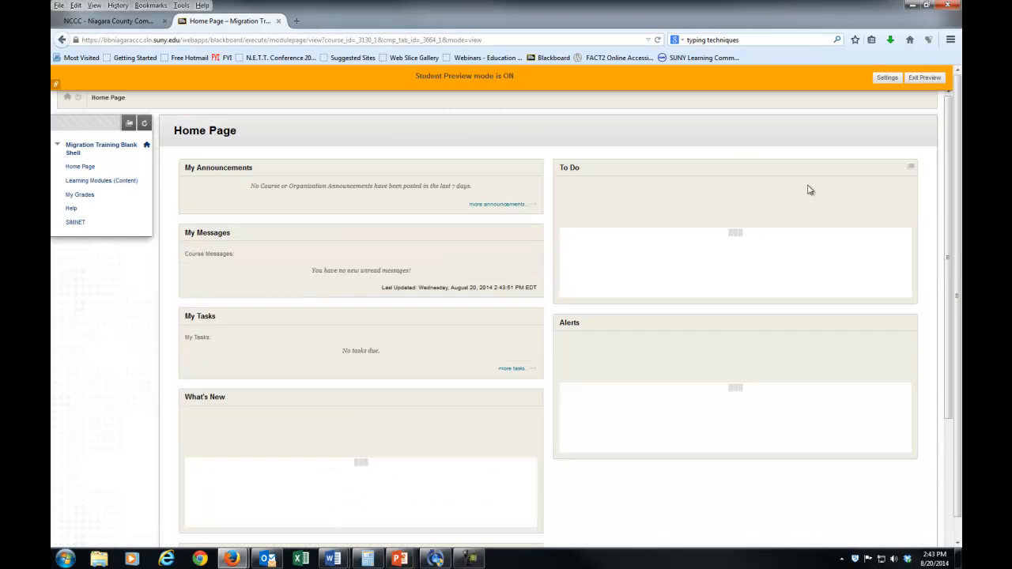
pyautogui.click(82, 195)
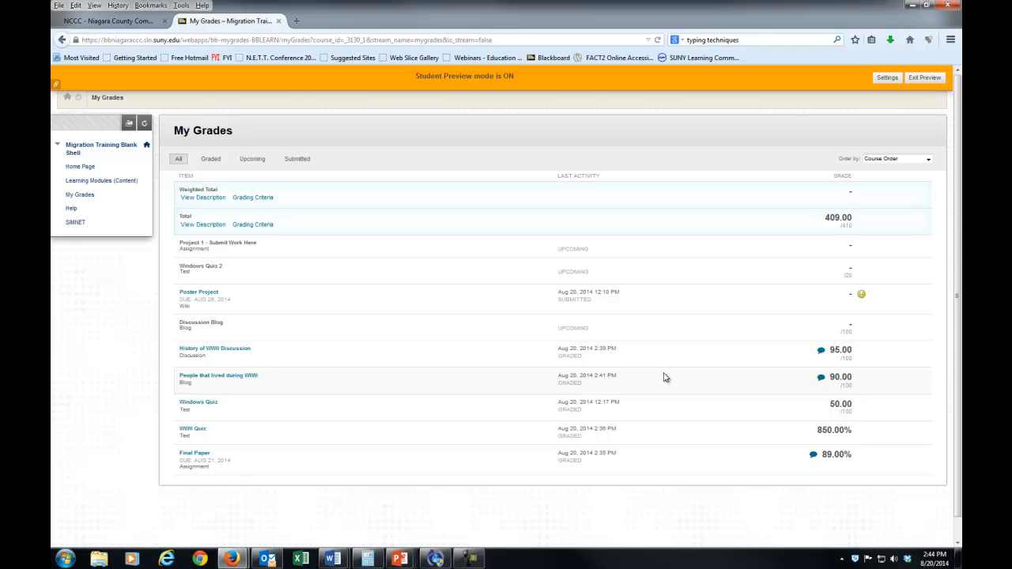
# - View the instructor's comment on the History of WWII Discussion grade and open the graded forum posts
pyautogui.click(822, 353)
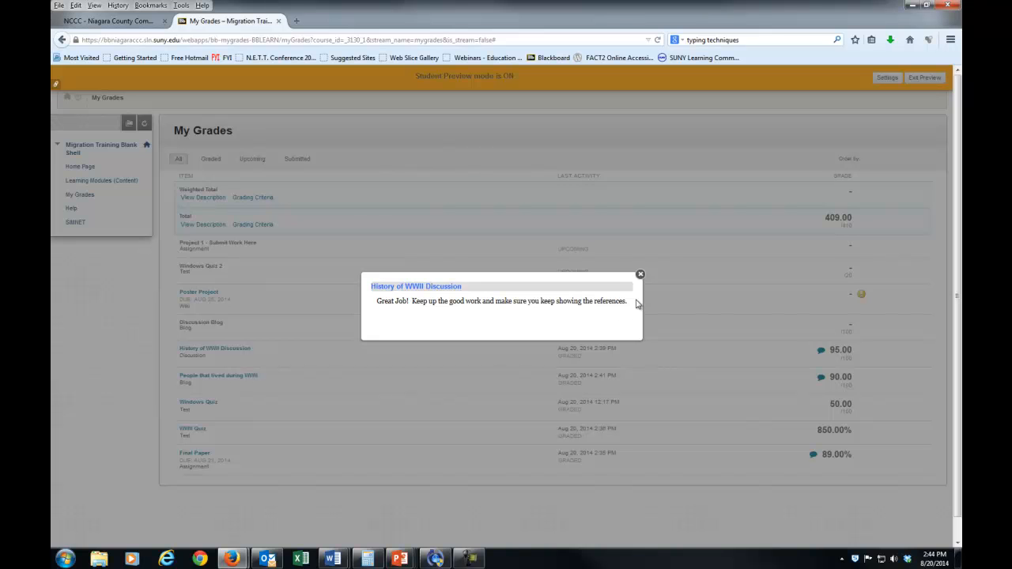
pyautogui.click(639, 275)
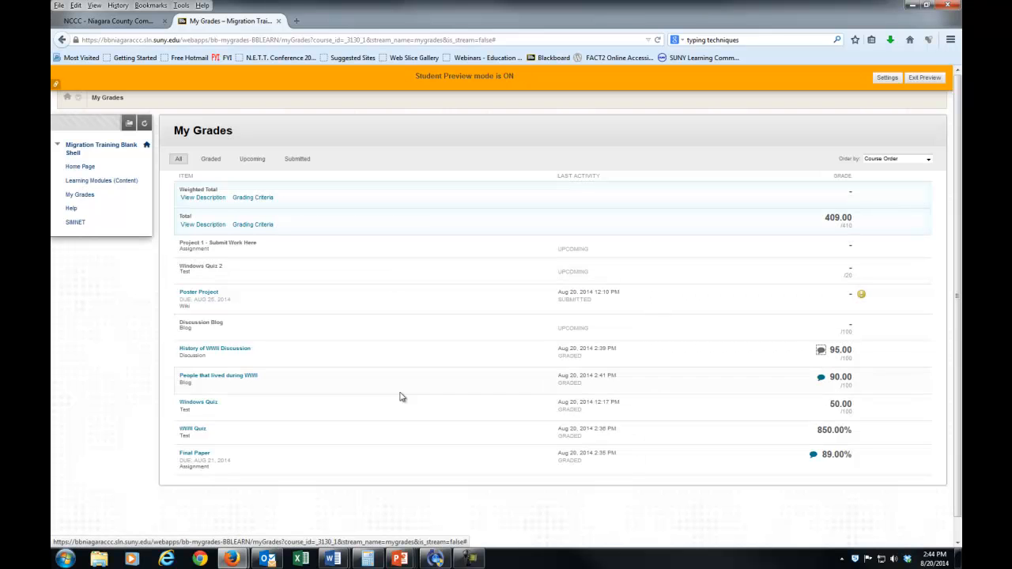
pyautogui.click(220, 352)
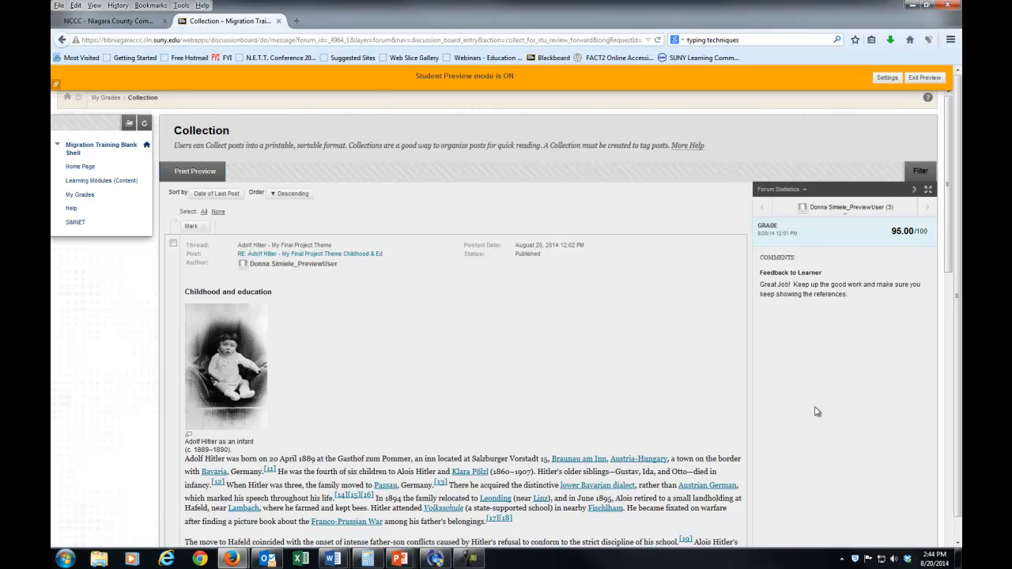
# - Read through the graded History of WWII Discussion posts and return to My Grades
pyautogui.scroll(-3, 818, 415)
pyautogui.scroll(-3, 818, 415)
pyautogui.scroll(6, 830, 407)
pyautogui.click(79, 195)
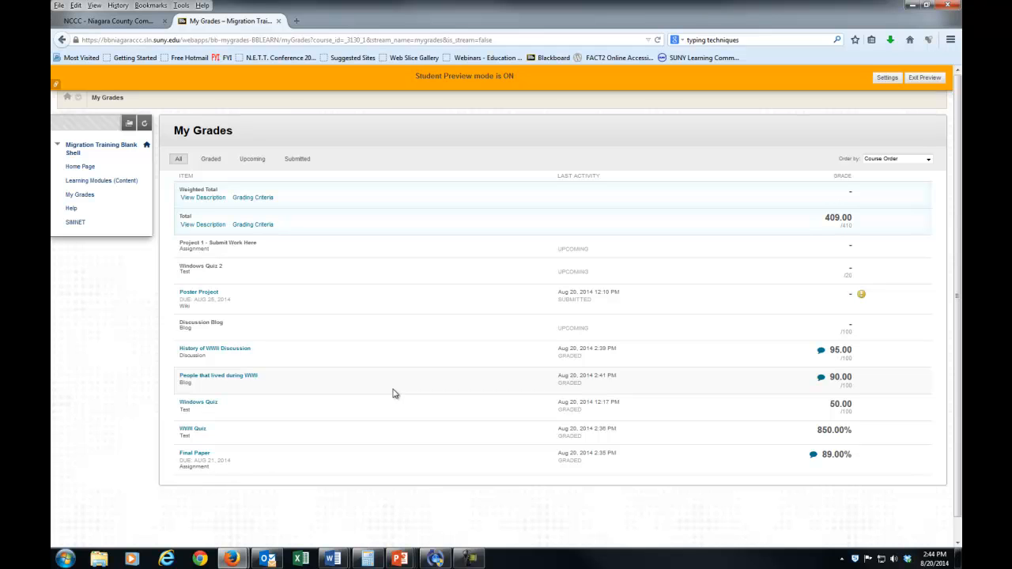
# - Review the marked-up Final Paper and its feedback, and view the comment on the People that lived during WWII blog grade
pyautogui.click(192, 458)
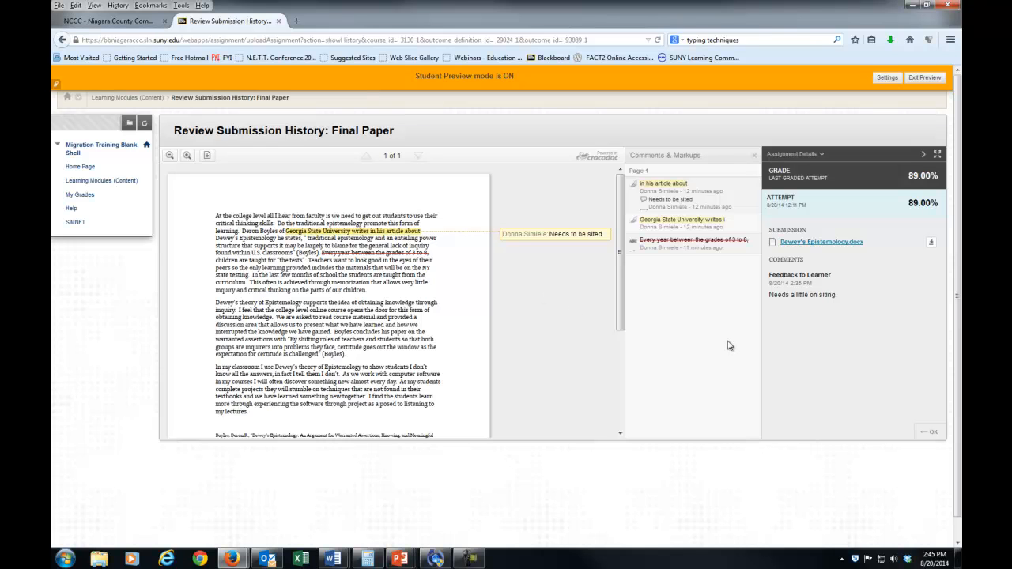
pyautogui.click(79, 194)
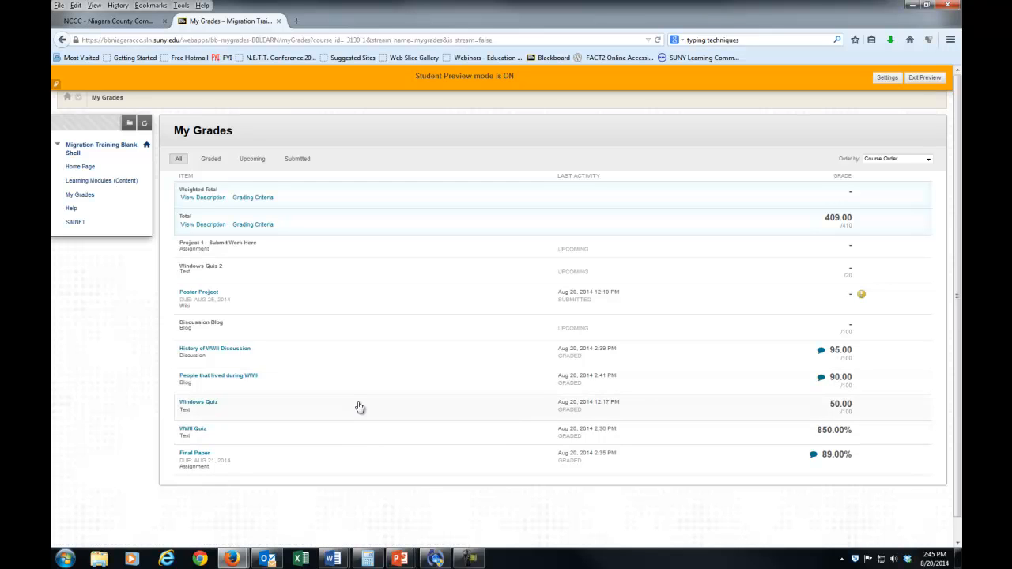
pyautogui.click(821, 378)
pyautogui.click(606, 274)
pyautogui.moveTo(859, 294)
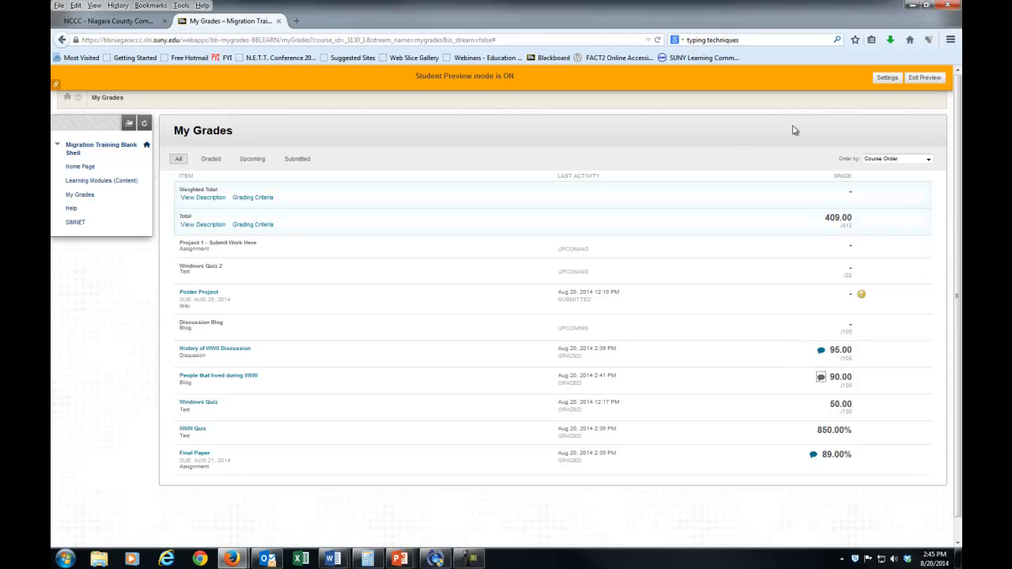
# - Exit student preview mode, keeping the preview user and all data
pyautogui.click(925, 78)
pyautogui.click(463, 303)
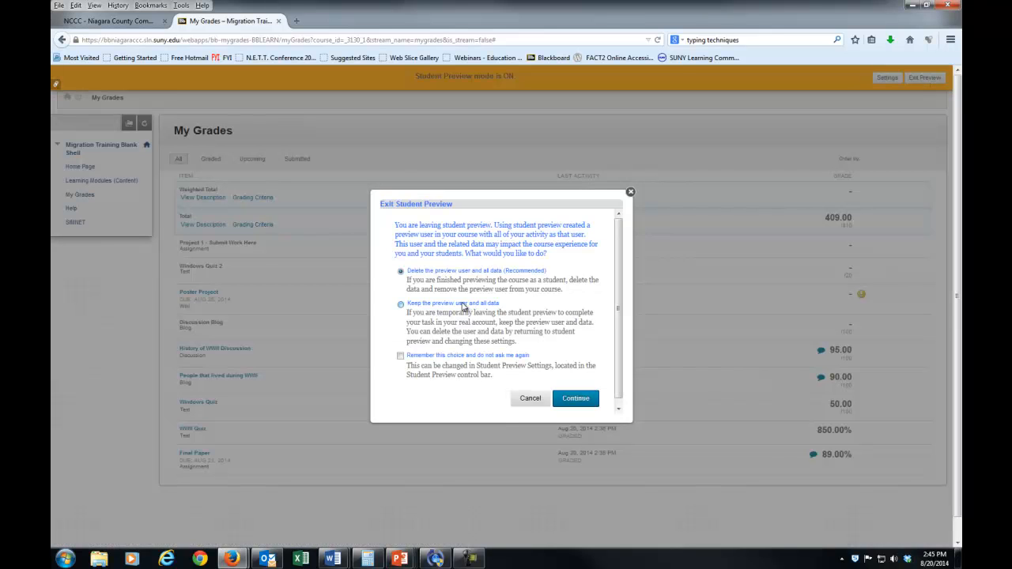
pyautogui.click(582, 399)
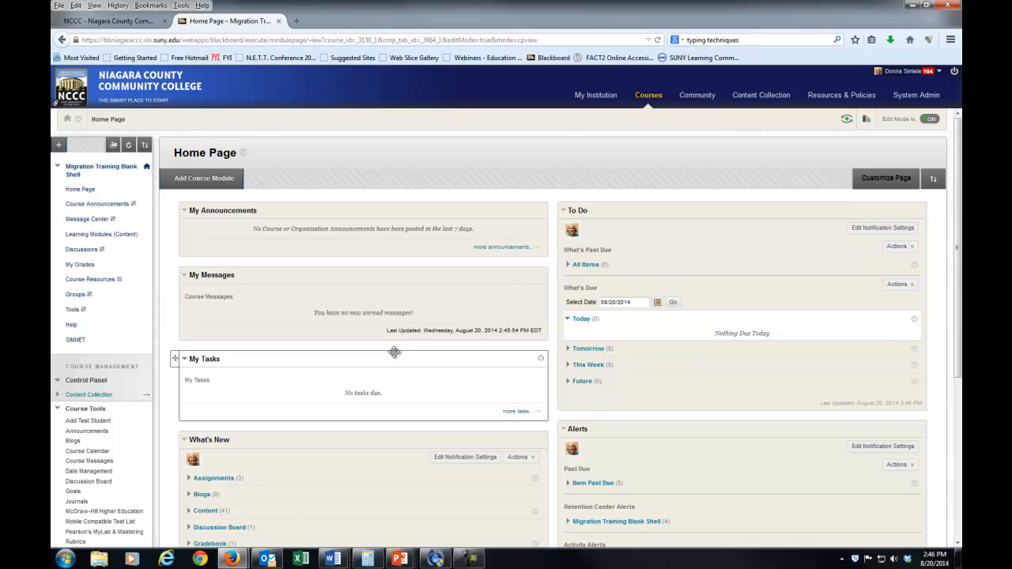
# - Open the course's Full Grade Center to examine the status of the students' grades
pyautogui.scroll(-3, 384, 359)
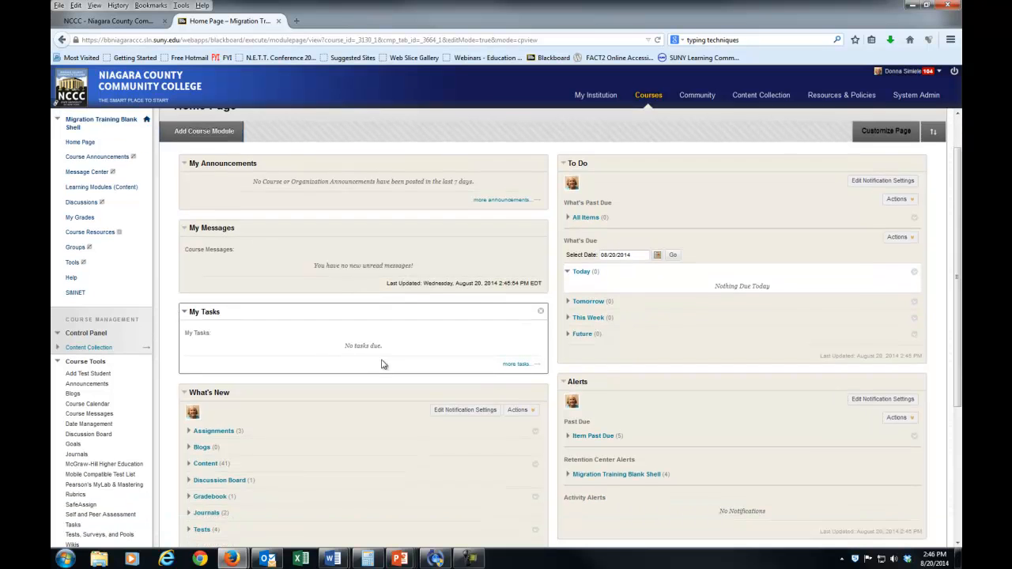
pyautogui.scroll(-1, 384, 365)
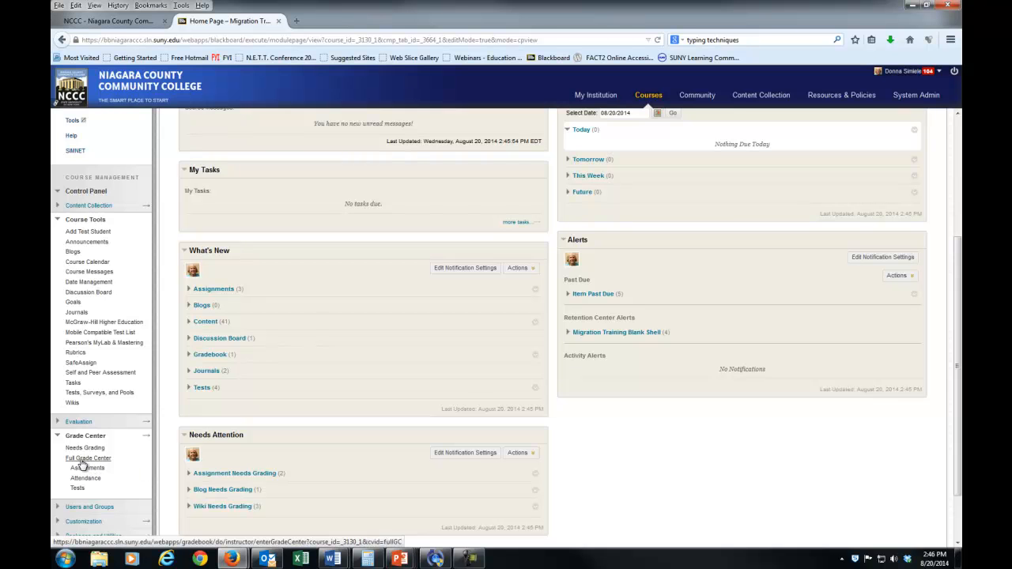
pyautogui.click(81, 461)
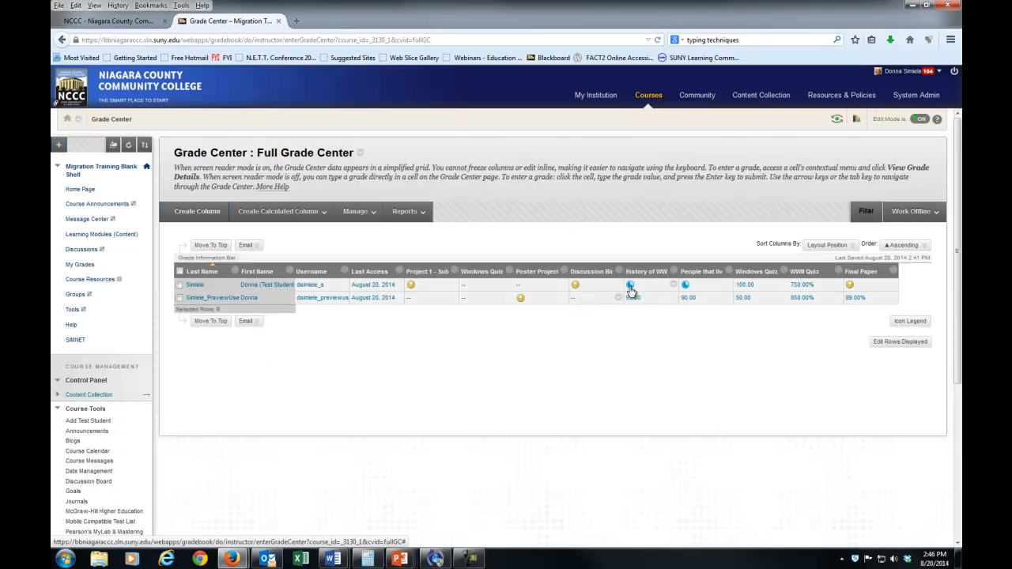
pyautogui.moveTo(631, 290)
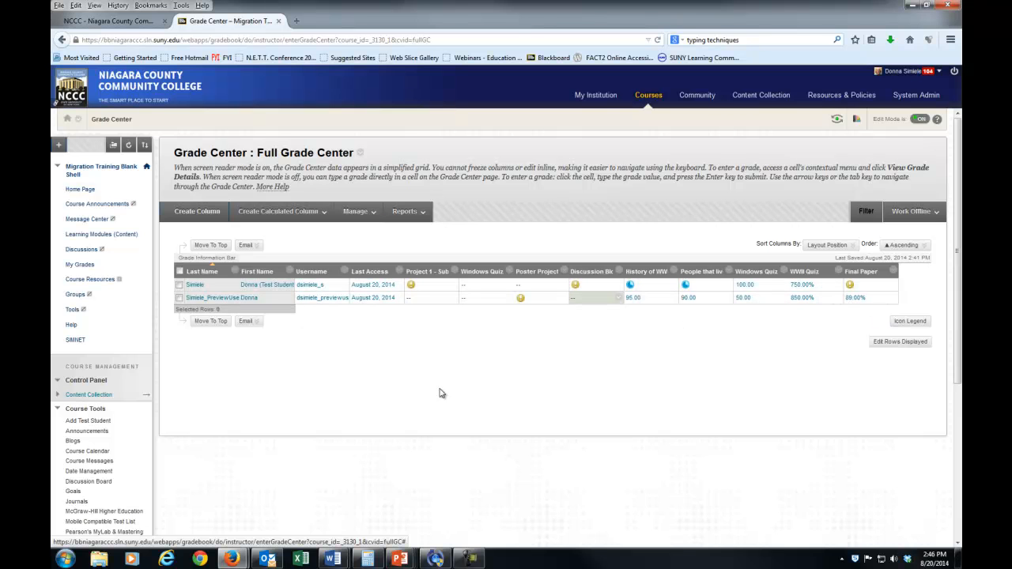
# - Show the Needs Grading list and open the preview user's Poster Project wiki contribution
pyautogui.scroll(-1, 237, 402)
pyautogui.scroll(-2, 237, 401)
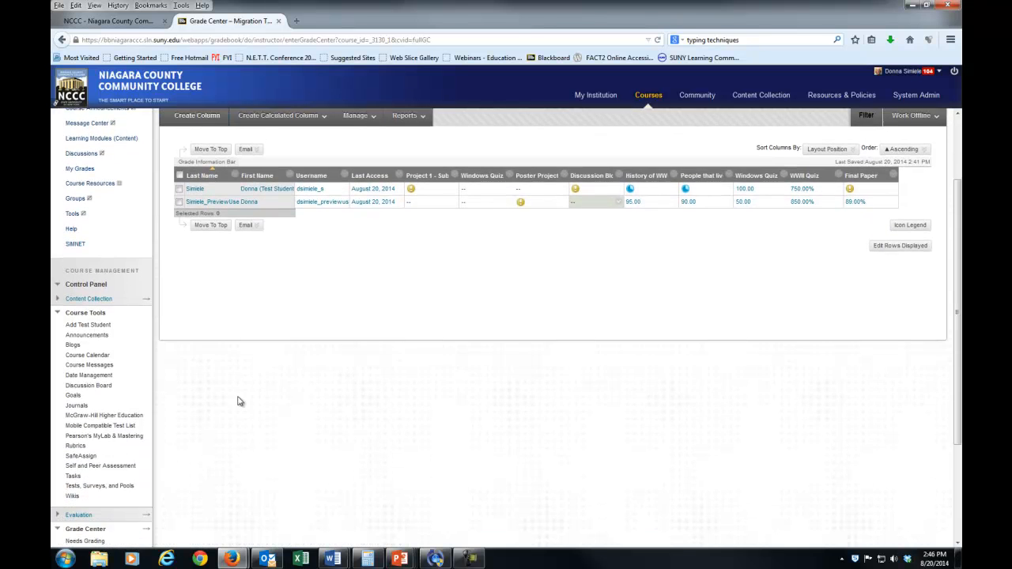
pyautogui.click(71, 474)
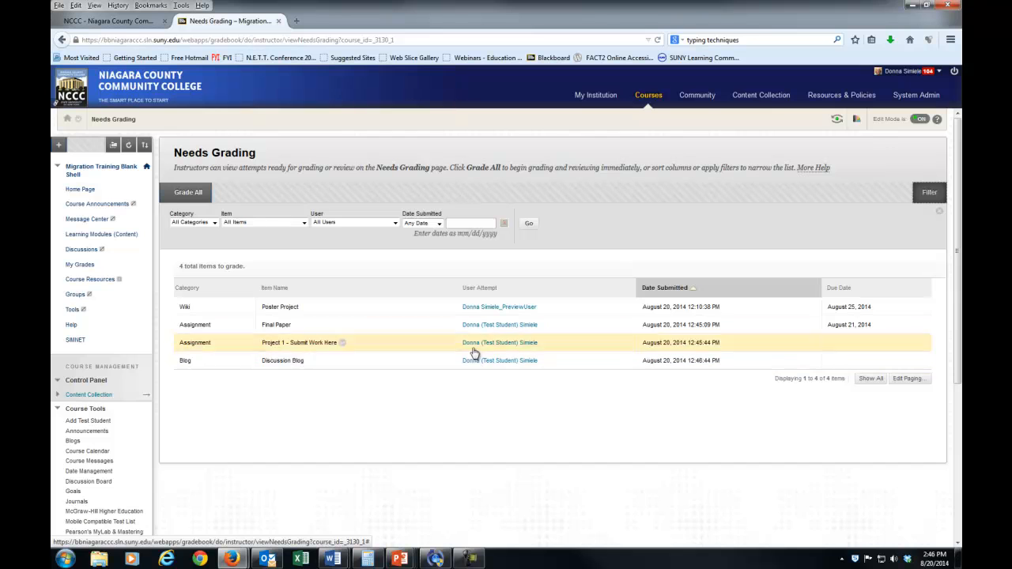
pyautogui.click(493, 308)
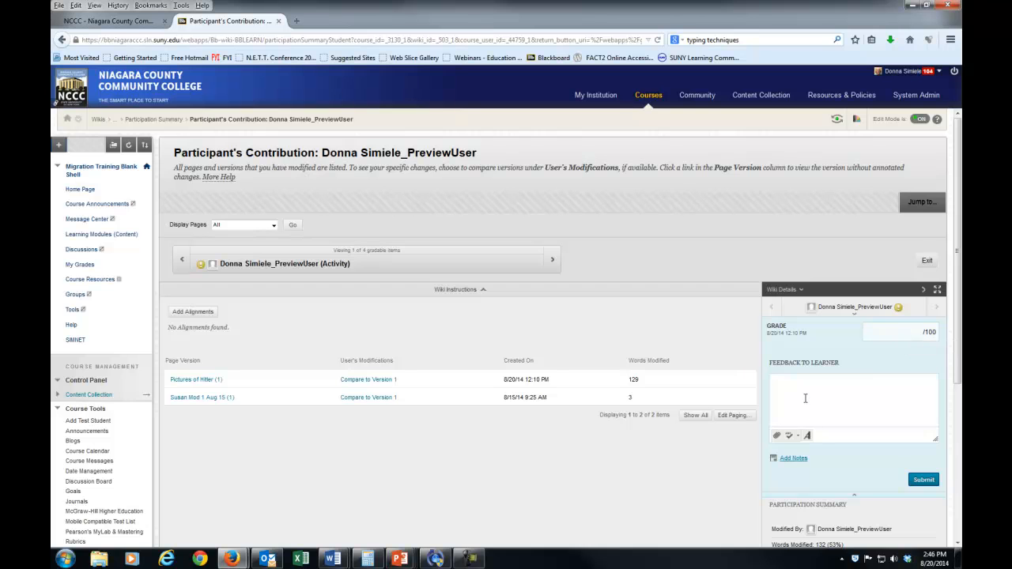
# - View the full text editor for the wiki's Feedback to Learner and cancel it
pyautogui.scroll(-1, 830, 441)
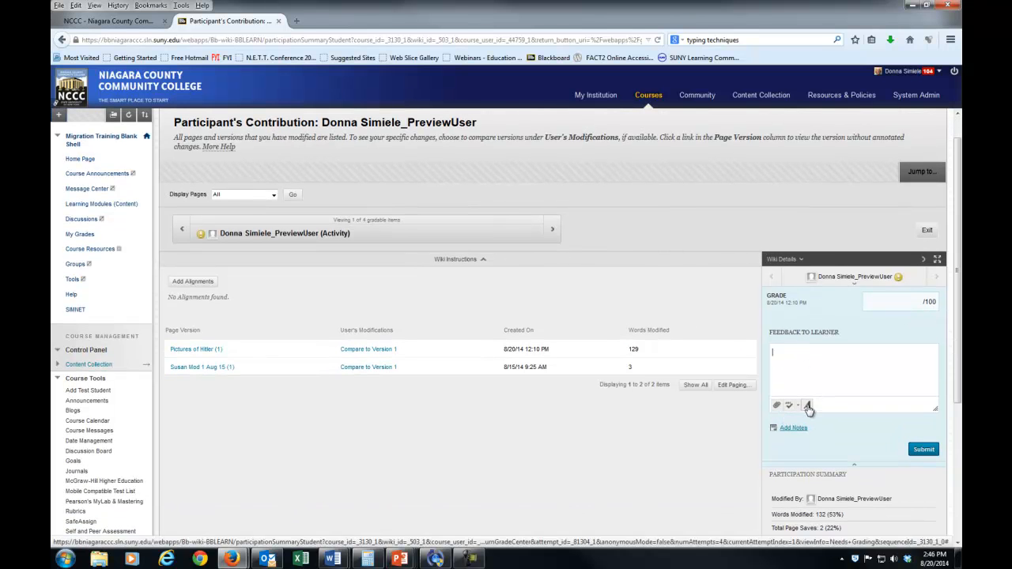
pyautogui.click(808, 405)
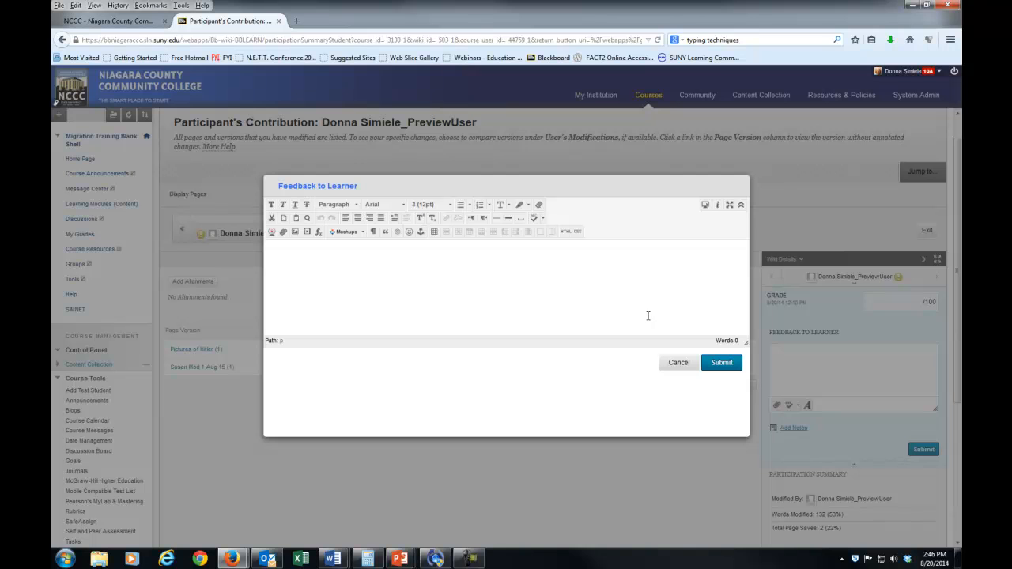
pyautogui.click(678, 363)
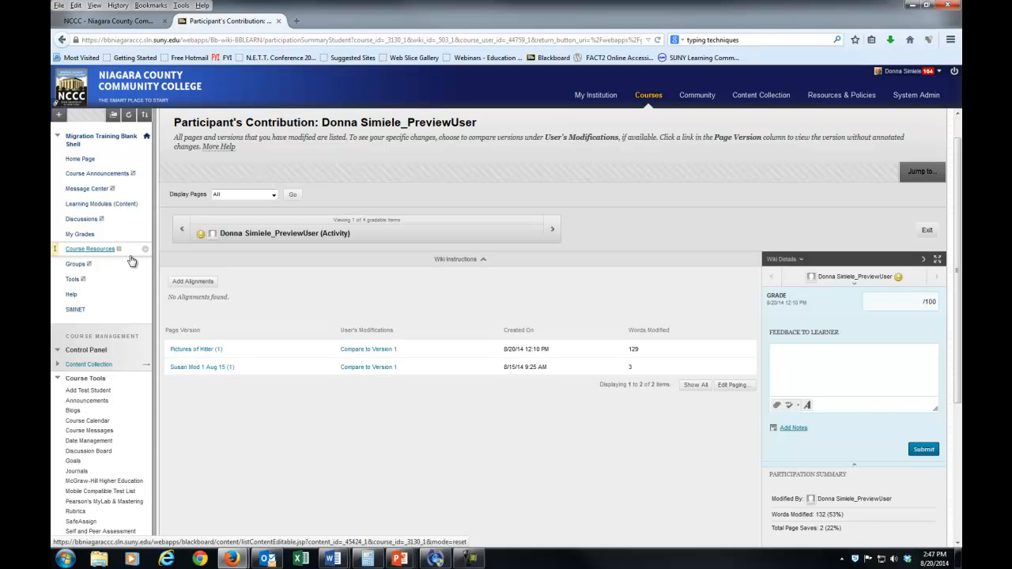
# - Return to the Full Grade Center and open the preview user's Windows Quiz attempt through its grade details
pyautogui.scroll(-4, 245, 483)
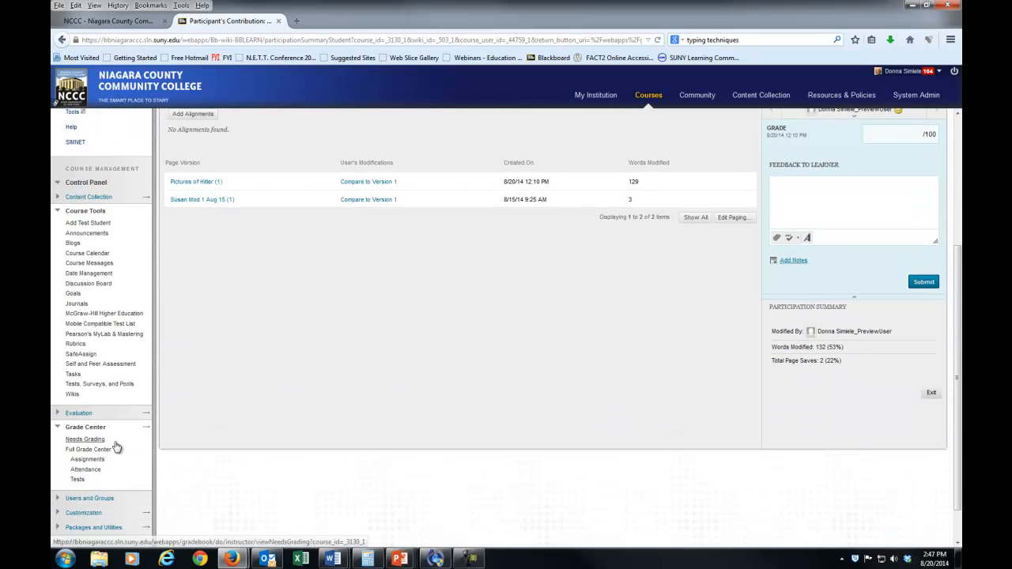
pyautogui.click(96, 450)
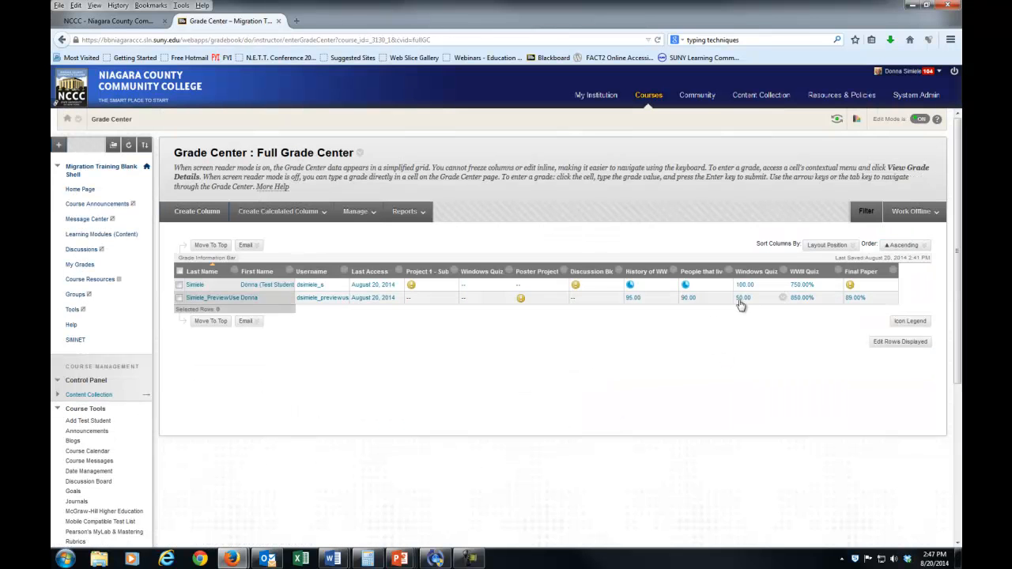
pyautogui.click(782, 299)
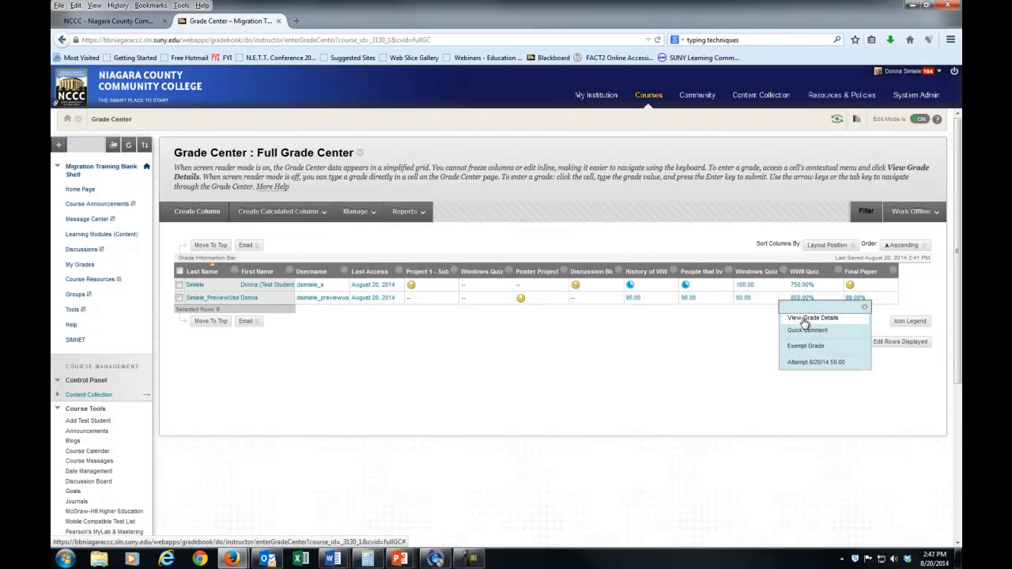
pyautogui.click(806, 318)
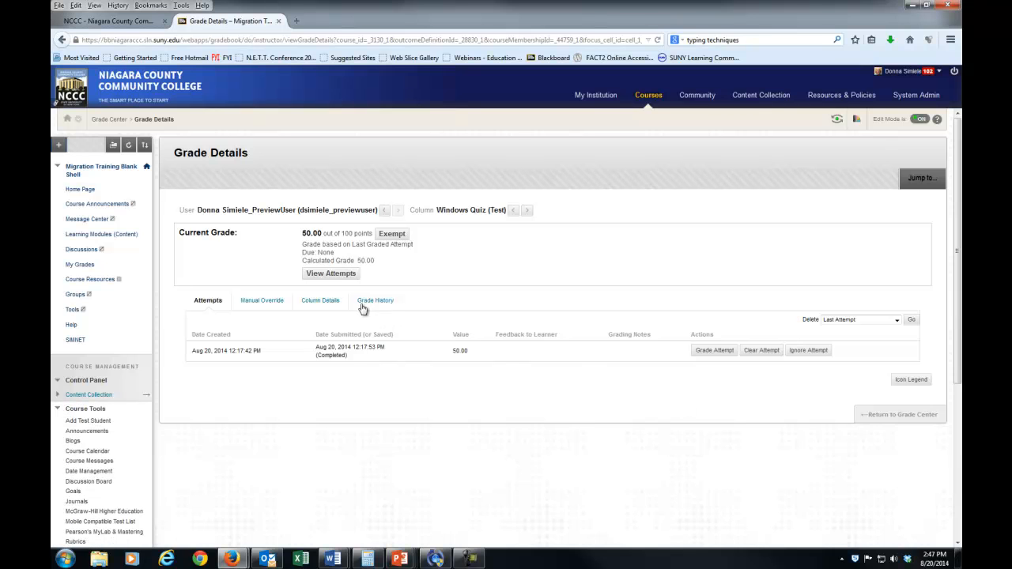
pyautogui.click(330, 275)
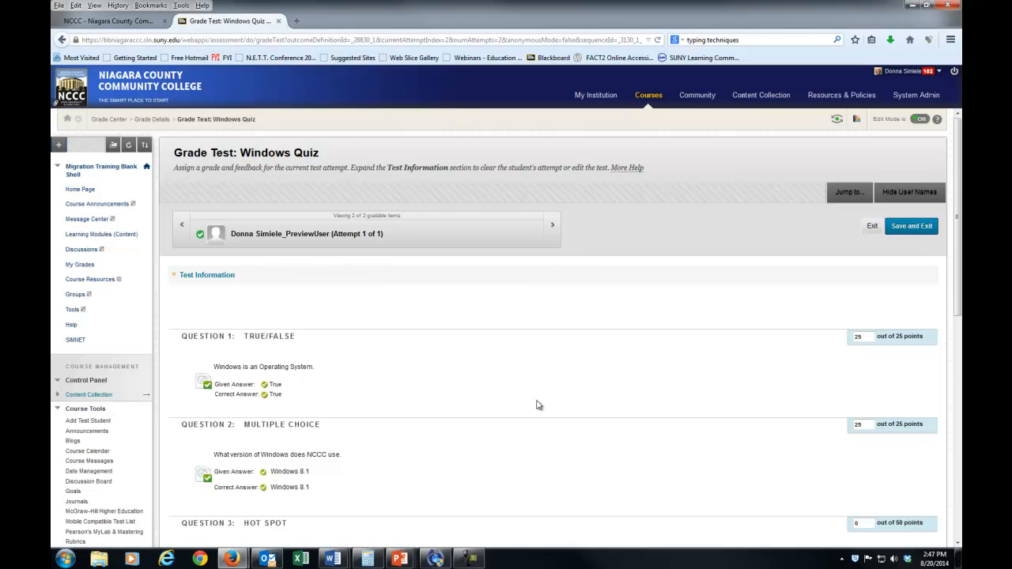
# - Examine the answers and points of the Windows Quiz attempt, exit without saving and return to the Grade Center
pyautogui.scroll(-5, 543, 425)
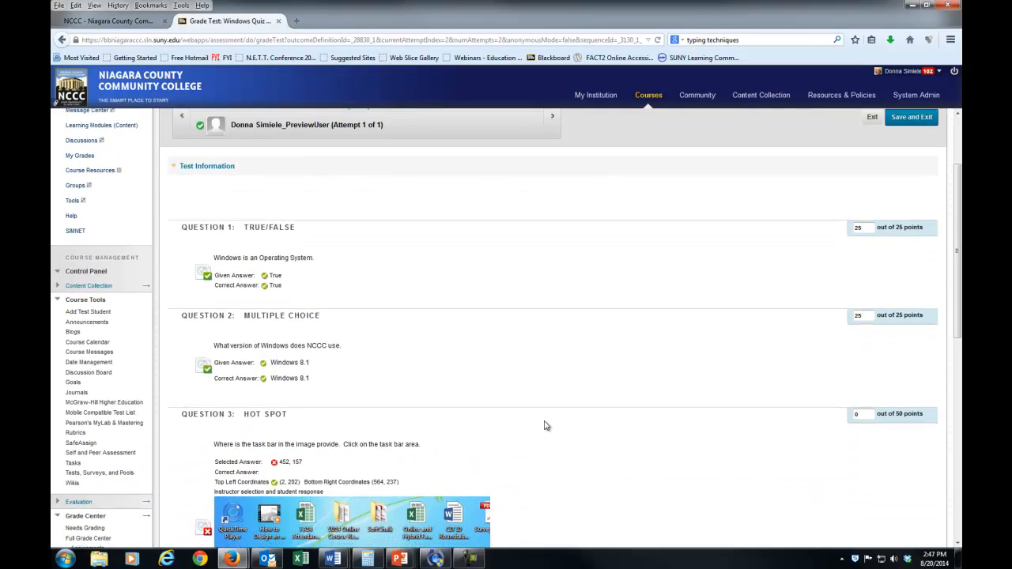
pyautogui.scroll(-1, 553, 427)
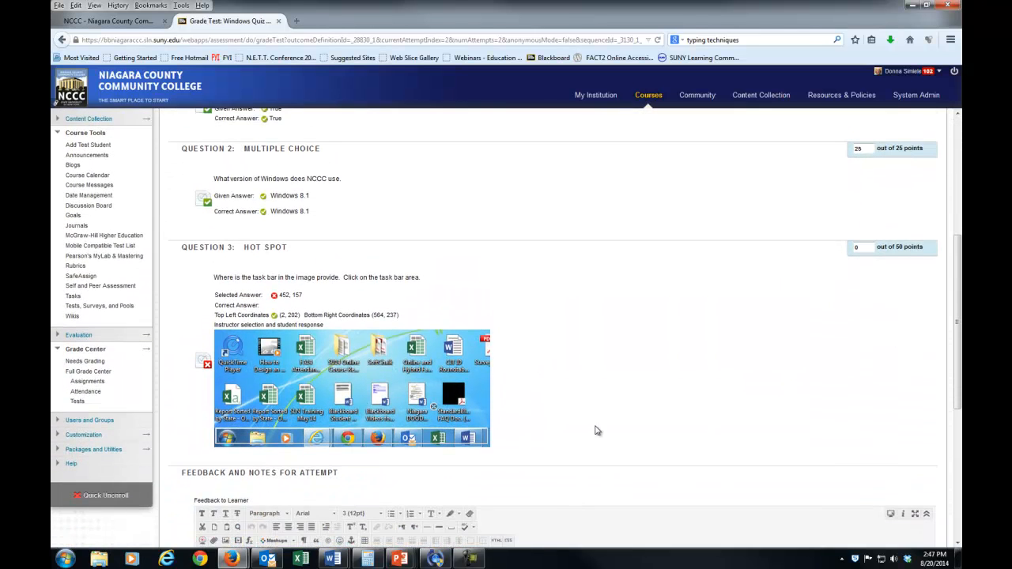
pyautogui.scroll(2, 598, 429)
pyautogui.scroll(-1, 598, 430)
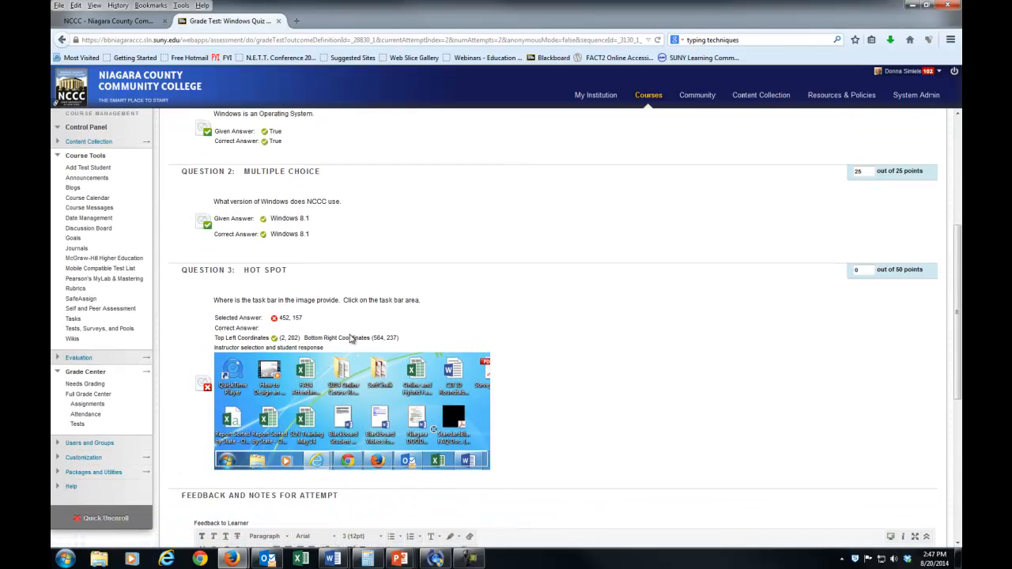
pyautogui.scroll(3, 572, 388)
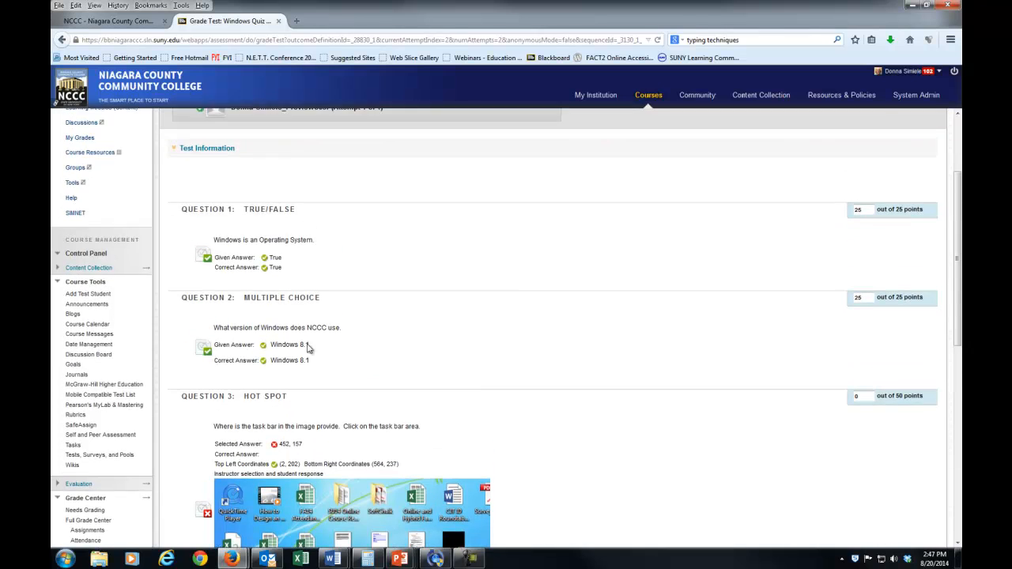
pyautogui.scroll(2, 581, 385)
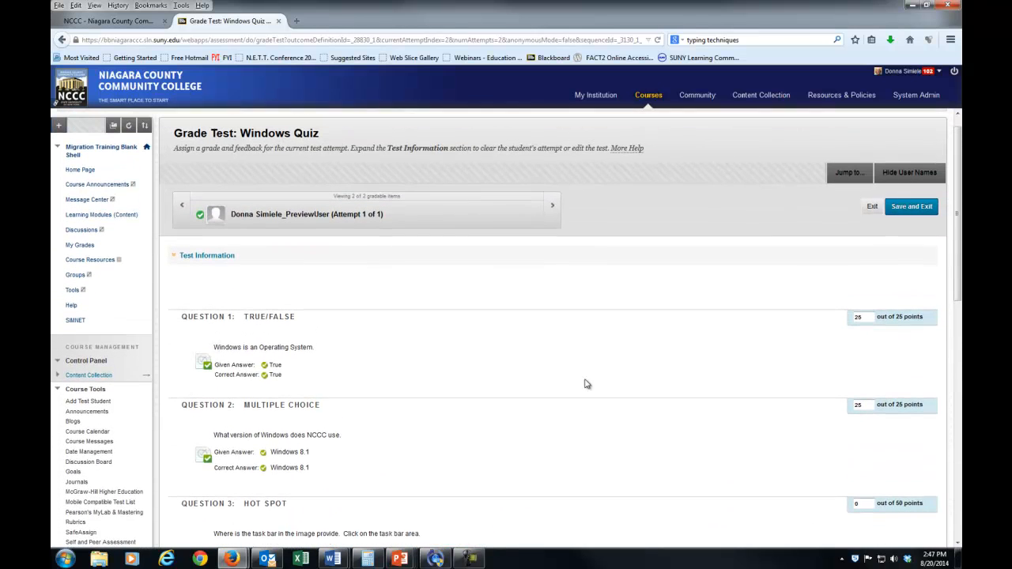
pyautogui.click(872, 215)
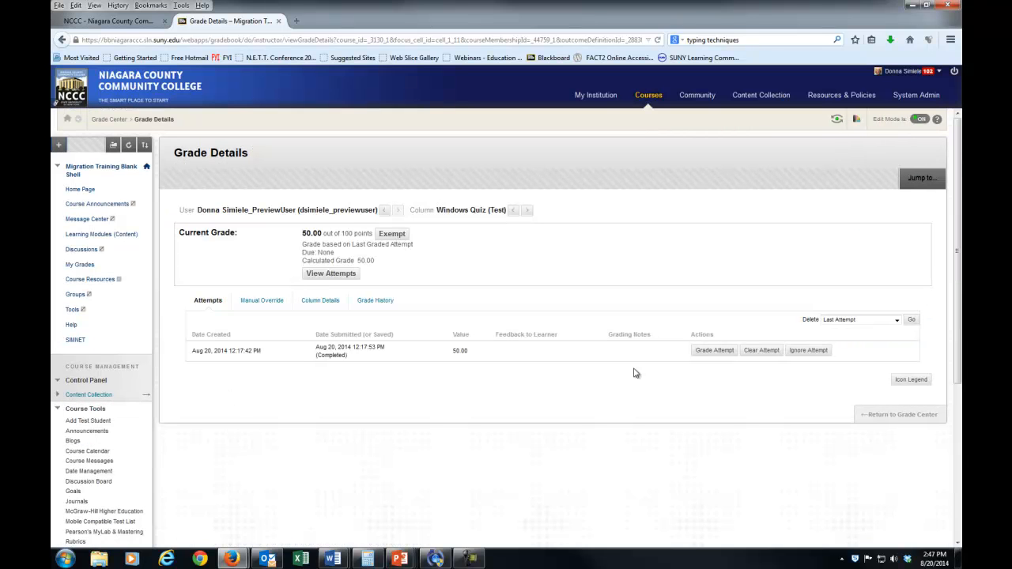
pyautogui.click(882, 419)
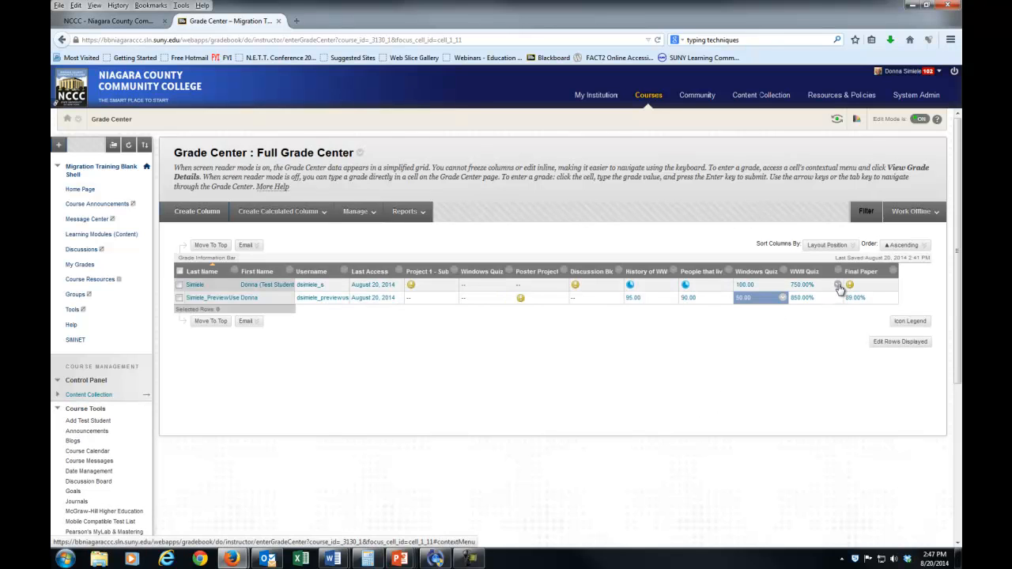
# - Open the test student's WWII Quiz attempt, set the Question 1 essay score to 7, save and go to the next attempt
pyautogui.click(836, 286)
pyautogui.click(864, 349)
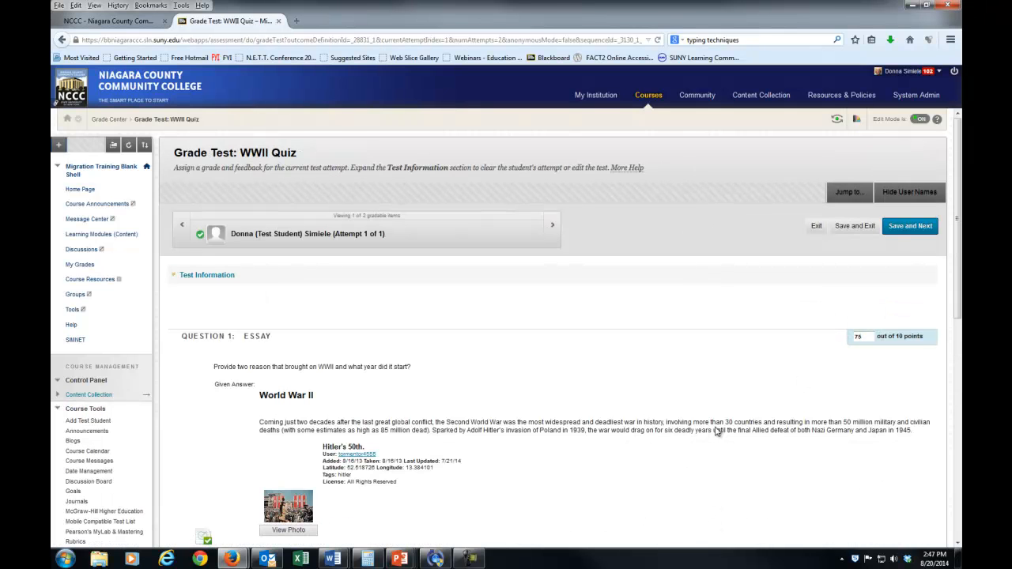
pyautogui.scroll(-1, 594, 478)
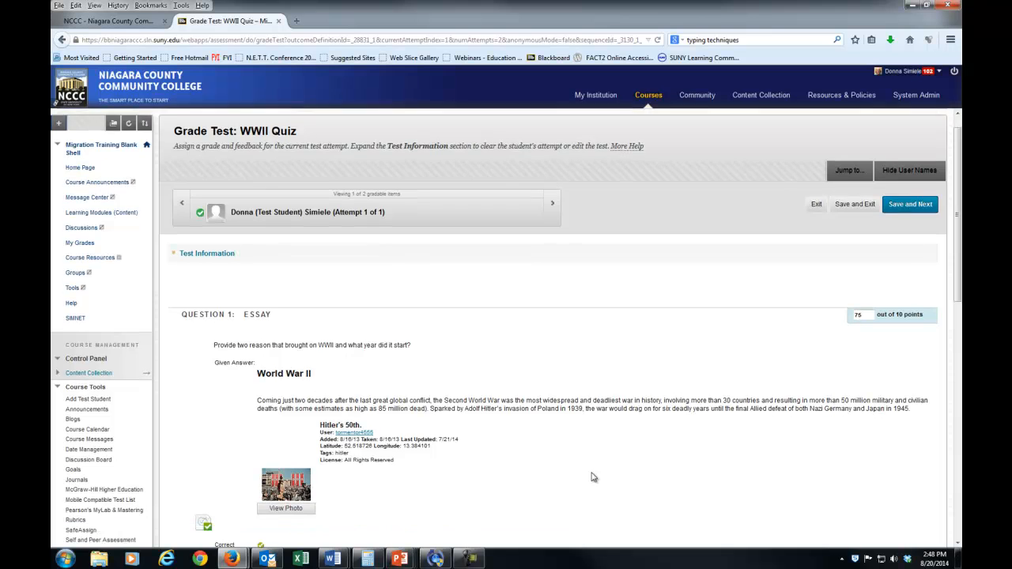
pyautogui.scroll(-2, 594, 477)
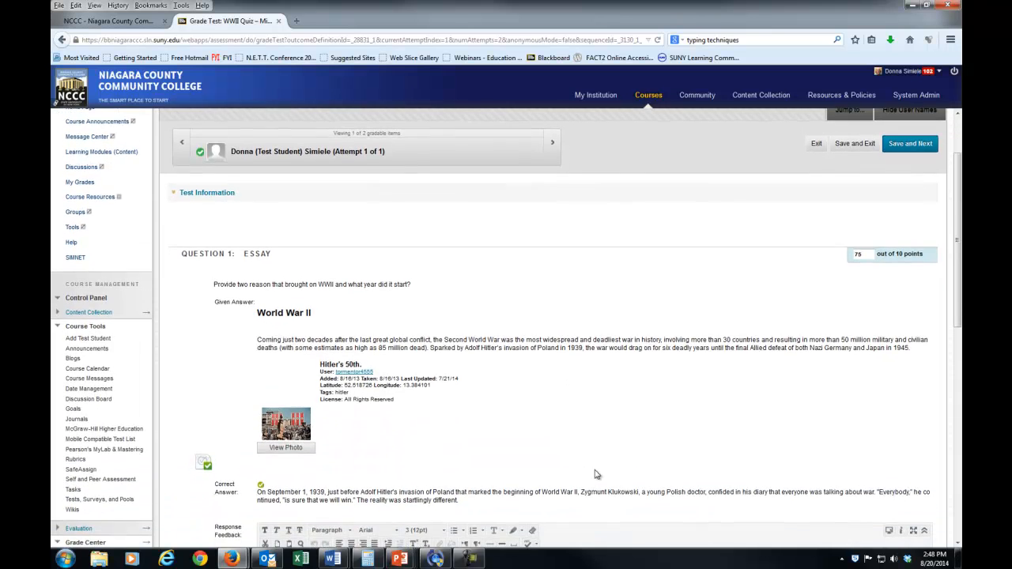
pyautogui.scroll(1, 753, 440)
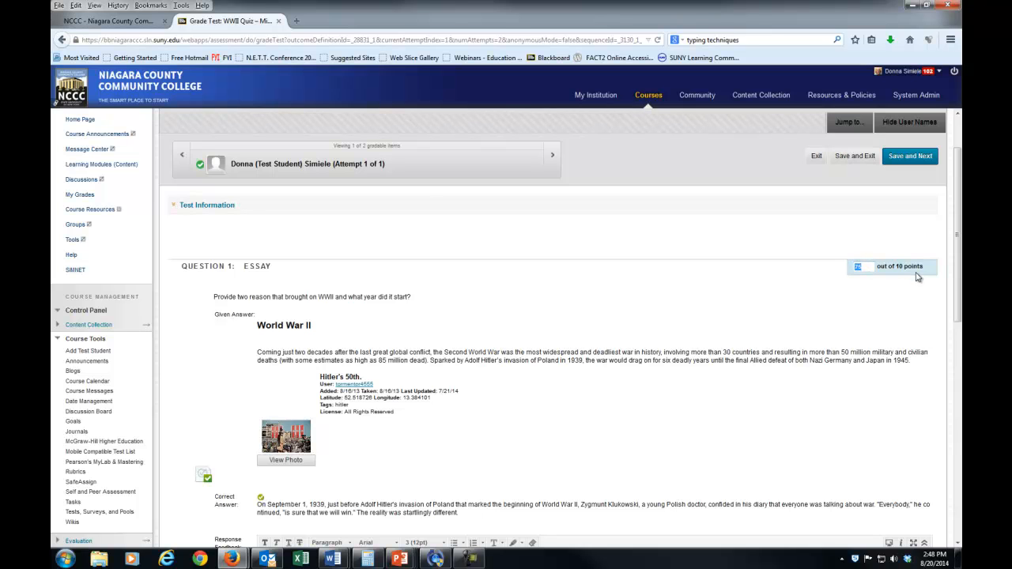
pyautogui.write('7')
pyautogui.click(909, 155)
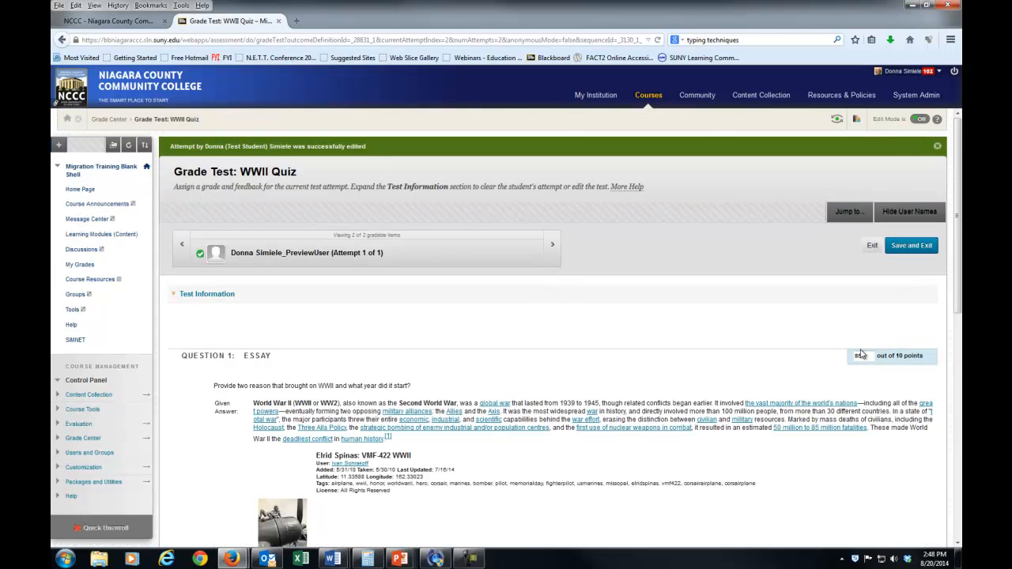
# - Set the preview user's WWII Quiz essay score to 8.5, then save and exit to the Grade Center
pyautogui.doubleClick(869, 357)
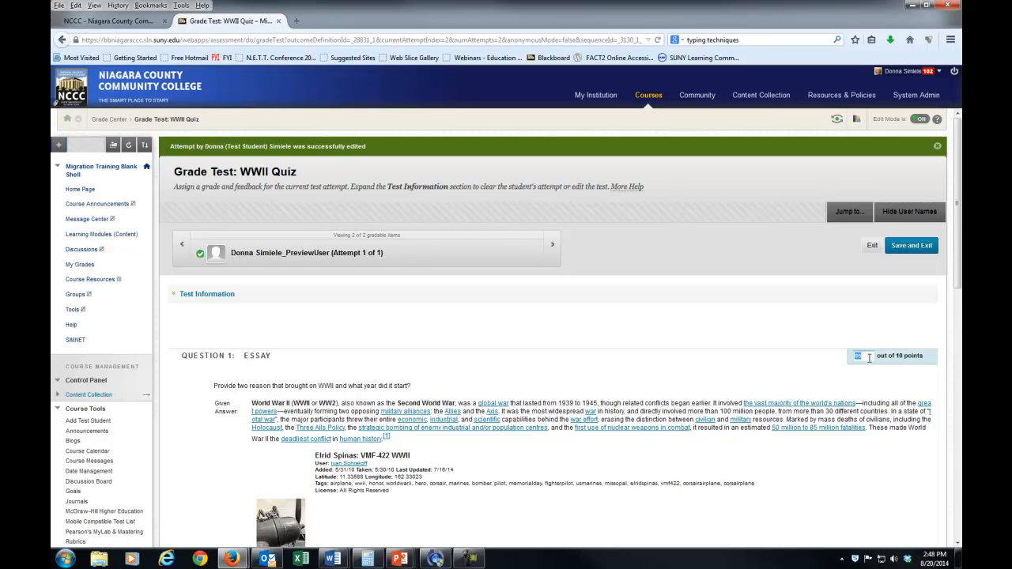
pyautogui.doubleClick(870, 356)
pyautogui.write('8.5')
pyautogui.click(917, 247)
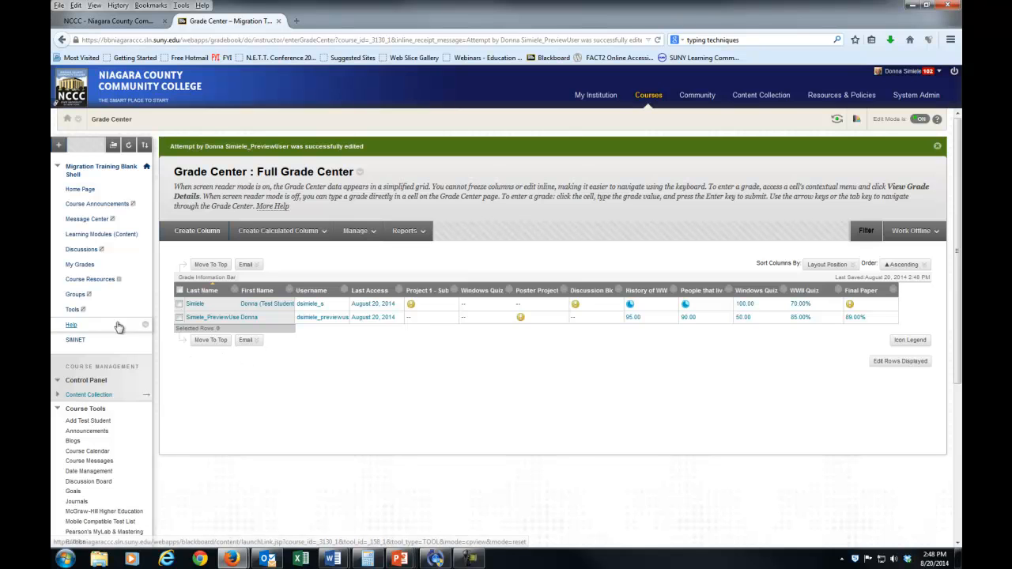
# - Open the People that lived during WWII blog from Learning Modules and show the test student's entry
pyautogui.click(97, 234)
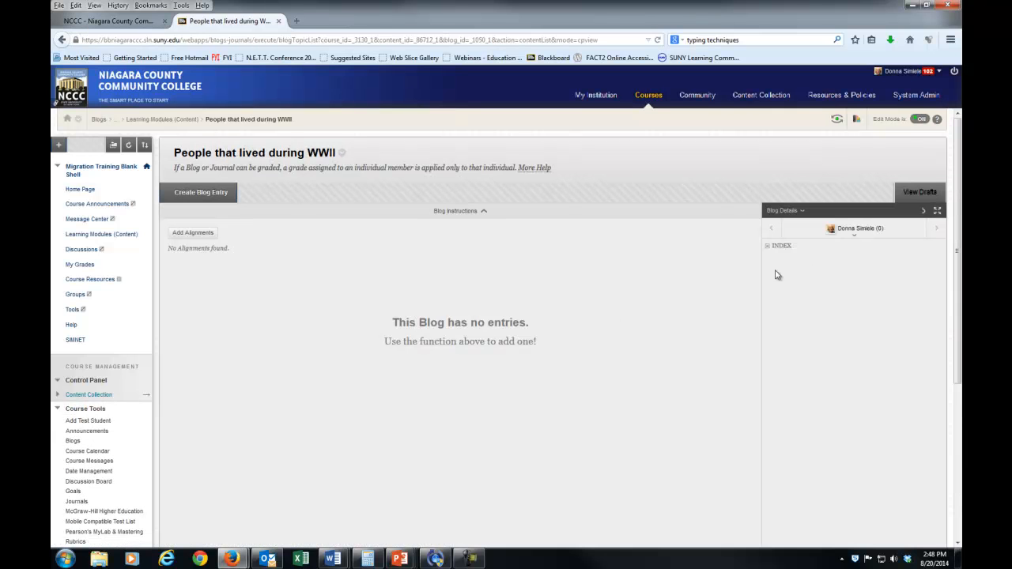
pyautogui.click(860, 232)
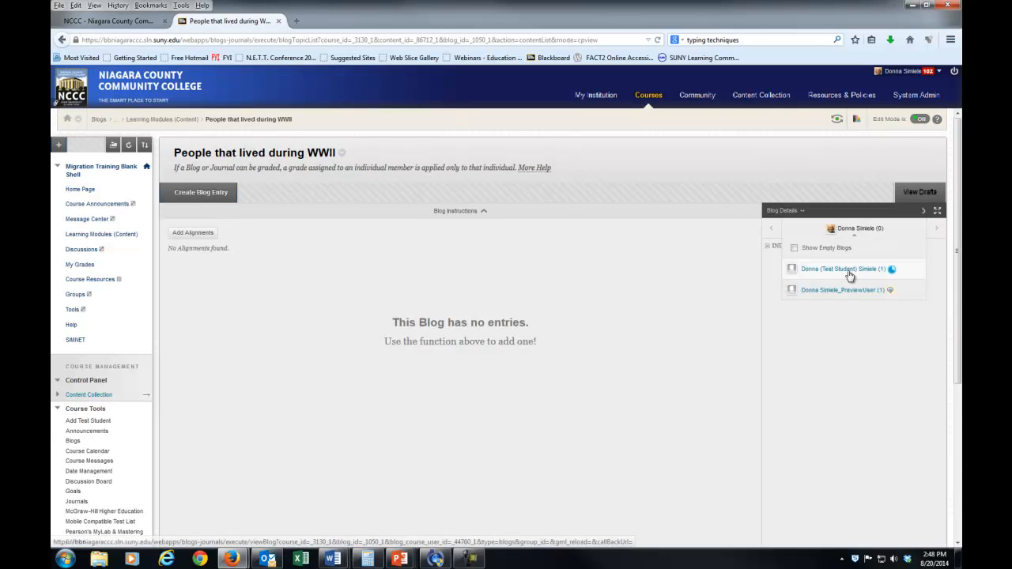
pyautogui.click(847, 269)
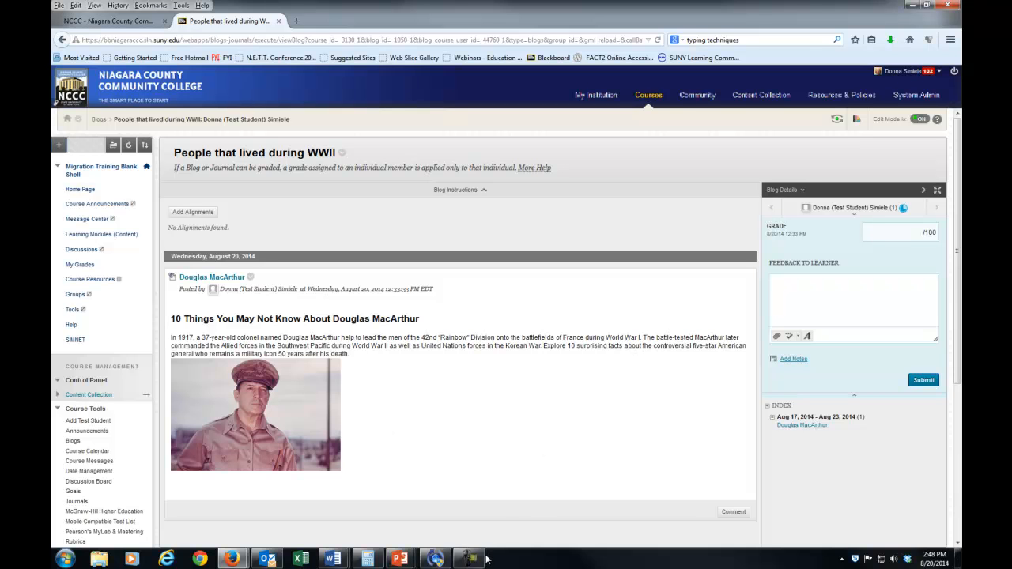
pyautogui.moveTo(403, 561)
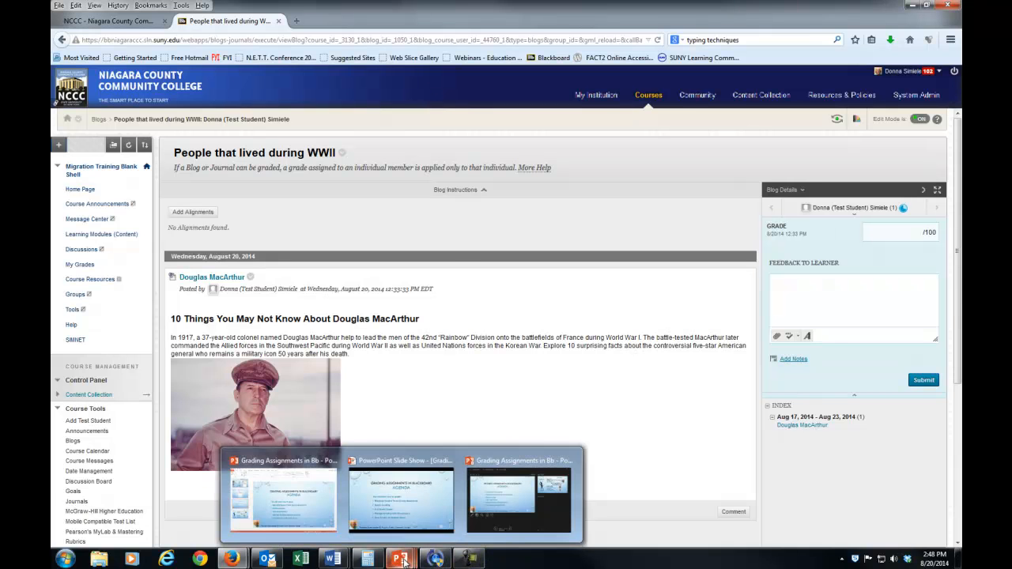